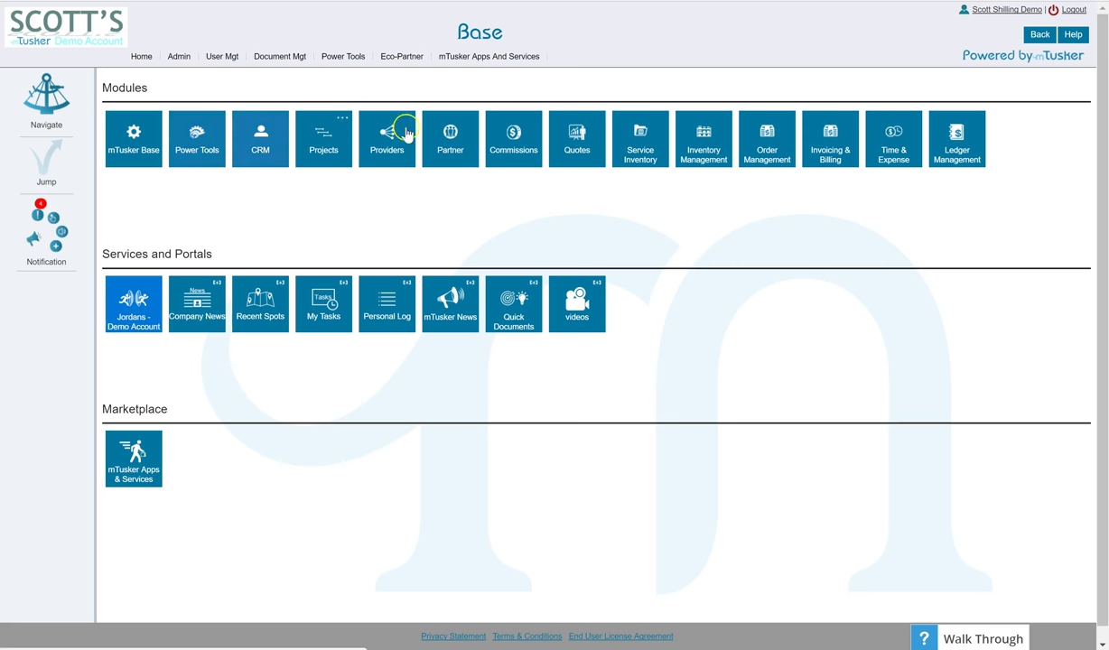
Step: Open the Projects tile's menu of pages on the Base page
{"action": "left_click", "coordinate": [343, 124]}
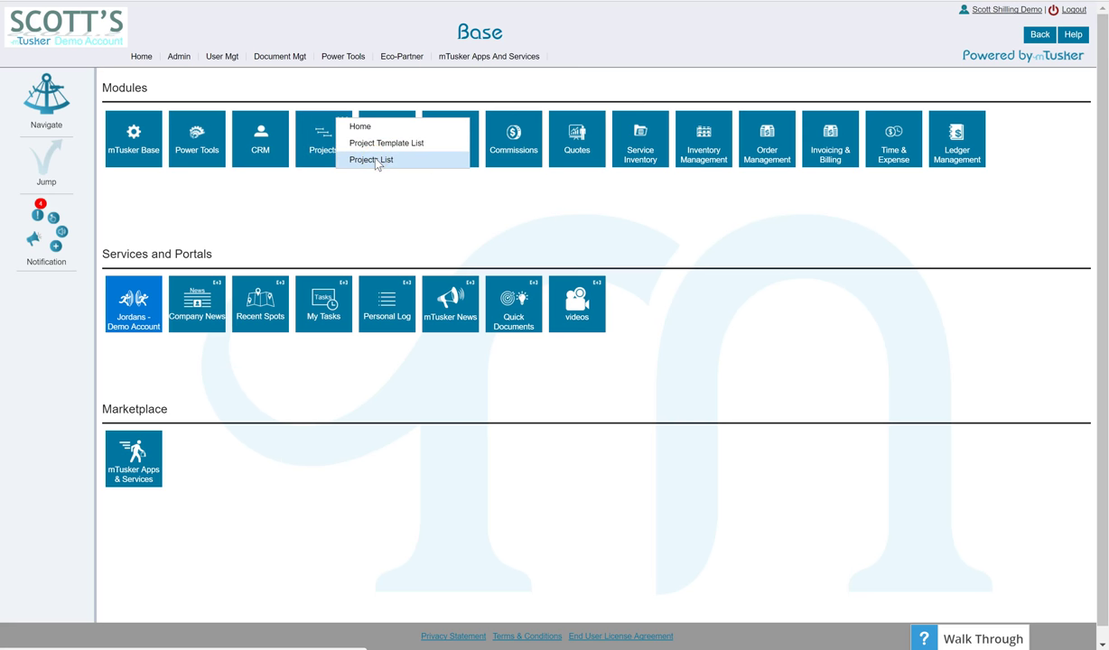
Step: Open the Projects List, then open project JB1009, 'Project to get their data loaded'
{"action": "left_click", "coordinate": [376, 161]}
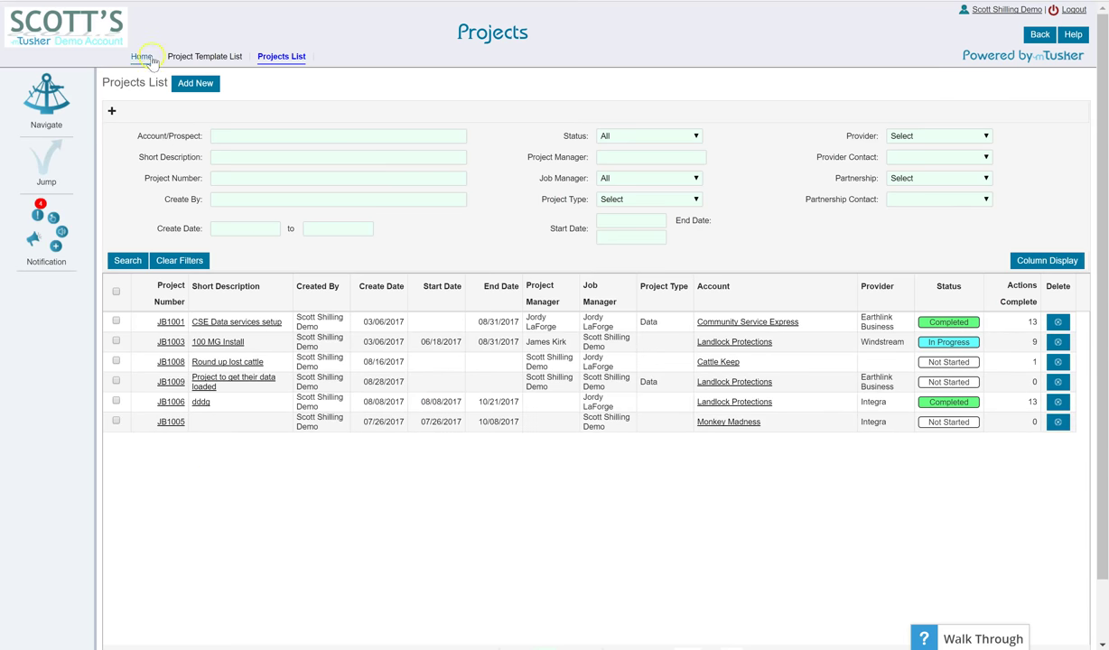
{"action": "left_click_drag", "start_coordinate": [365, 383], "coordinate": [735, 336]}
{"action": "left_click", "coordinate": [209, 384]}
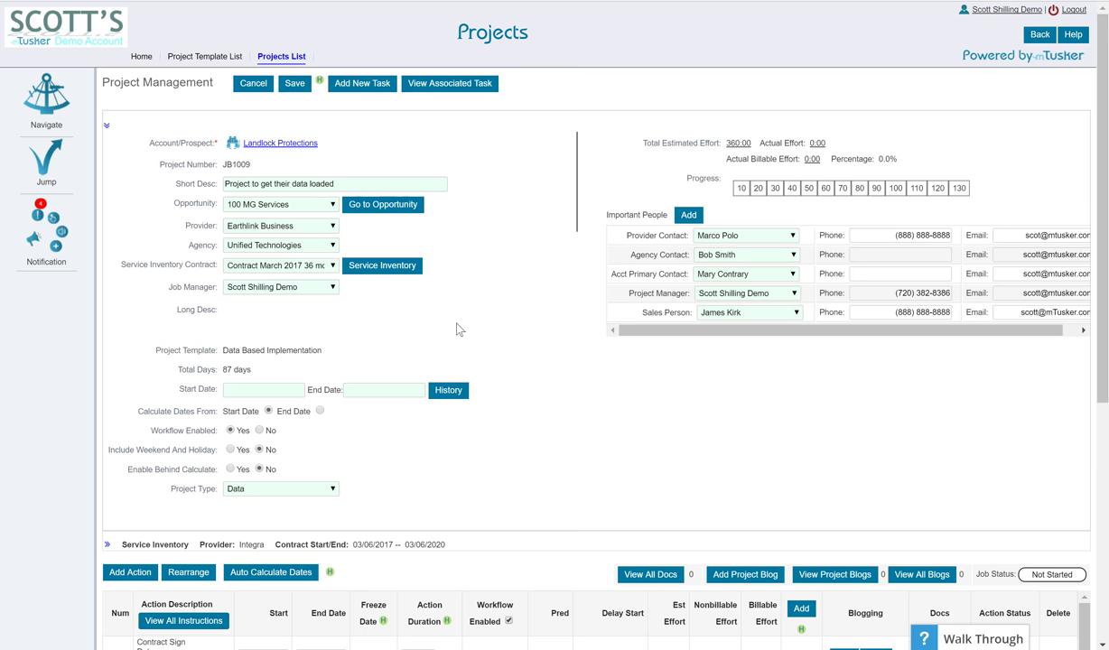
{"action": "scroll", "coordinate": [478, 257], "scroll_direction": "down", "scroll_amount": 3}
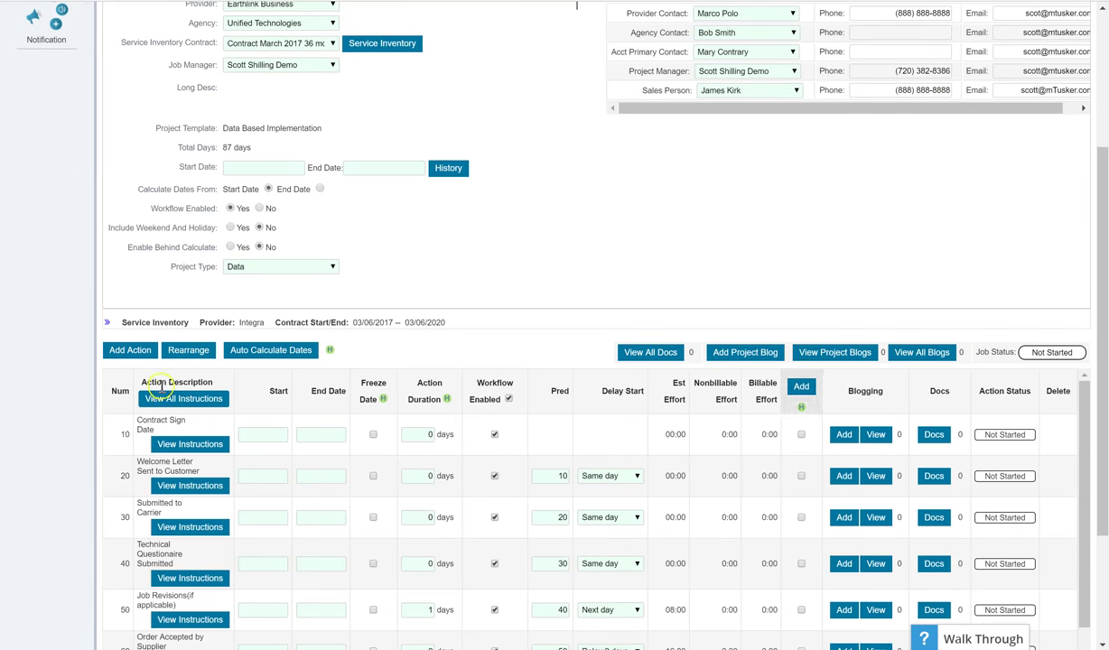
{"action": "left_click", "coordinate": [108, 323]}
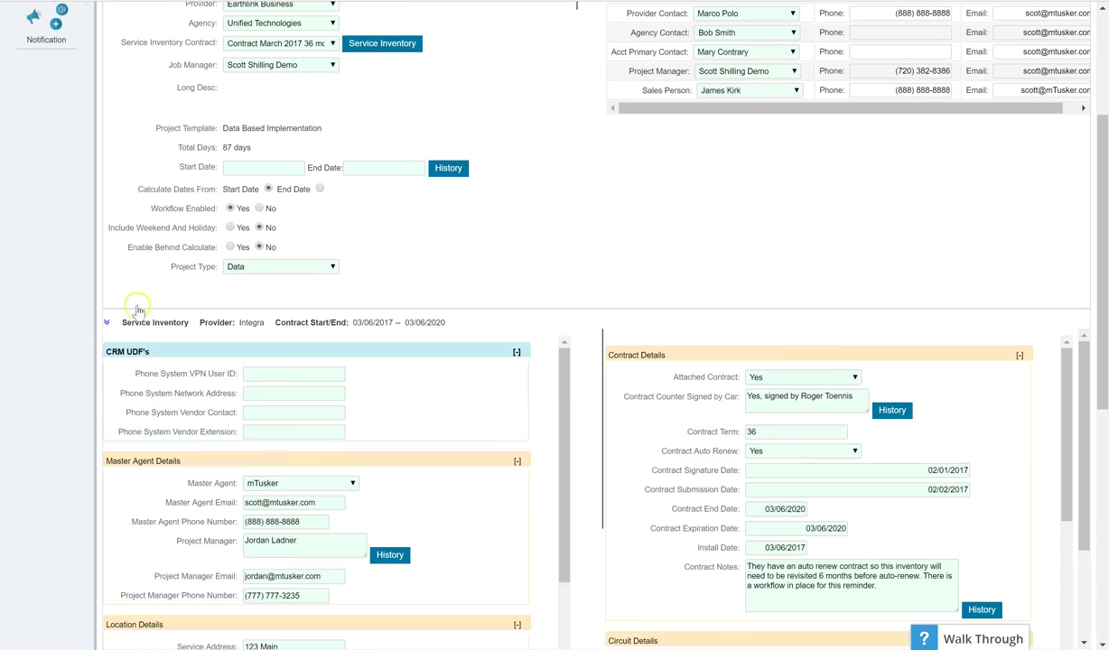
{"action": "scroll", "coordinate": [441, 349], "scroll_direction": "down", "scroll_amount": 3}
{"action": "scroll", "coordinate": [470, 352], "scroll_direction": "up", "scroll_amount": 2}
{"action": "scroll", "coordinate": [899, 362], "scroll_direction": "down", "scroll_amount": 5}
{"action": "scroll", "coordinate": [923, 366], "scroll_direction": "up", "scroll_amount": 4}
{"action": "scroll", "coordinate": [367, 440], "scroll_direction": "up", "scroll_amount": 2}
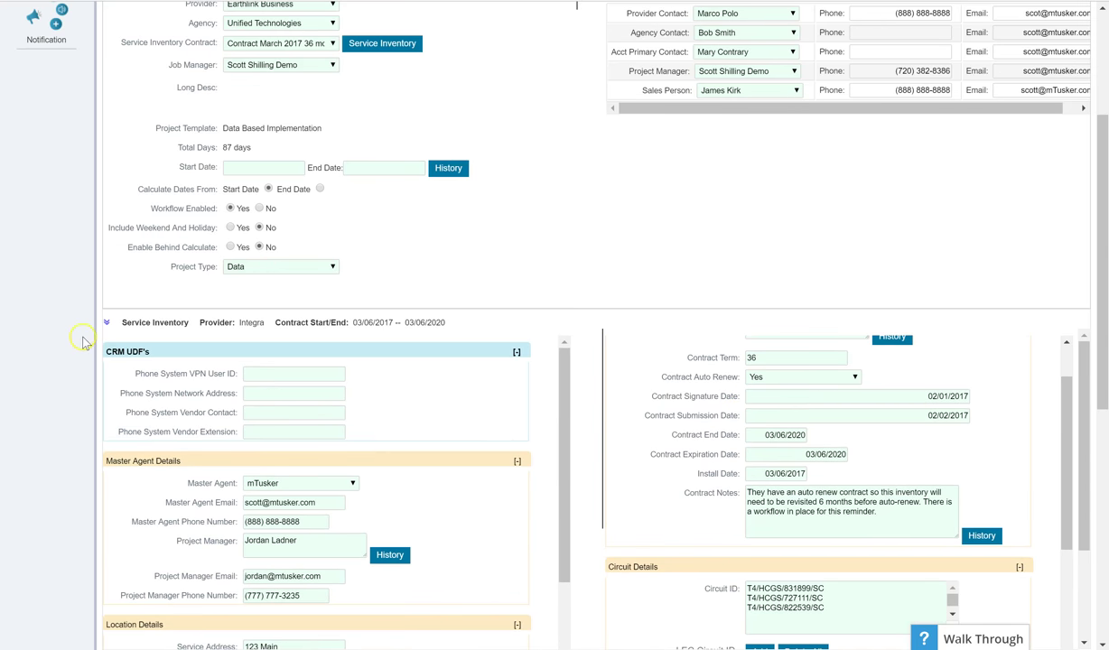
{"action": "left_click", "coordinate": [107, 323]}
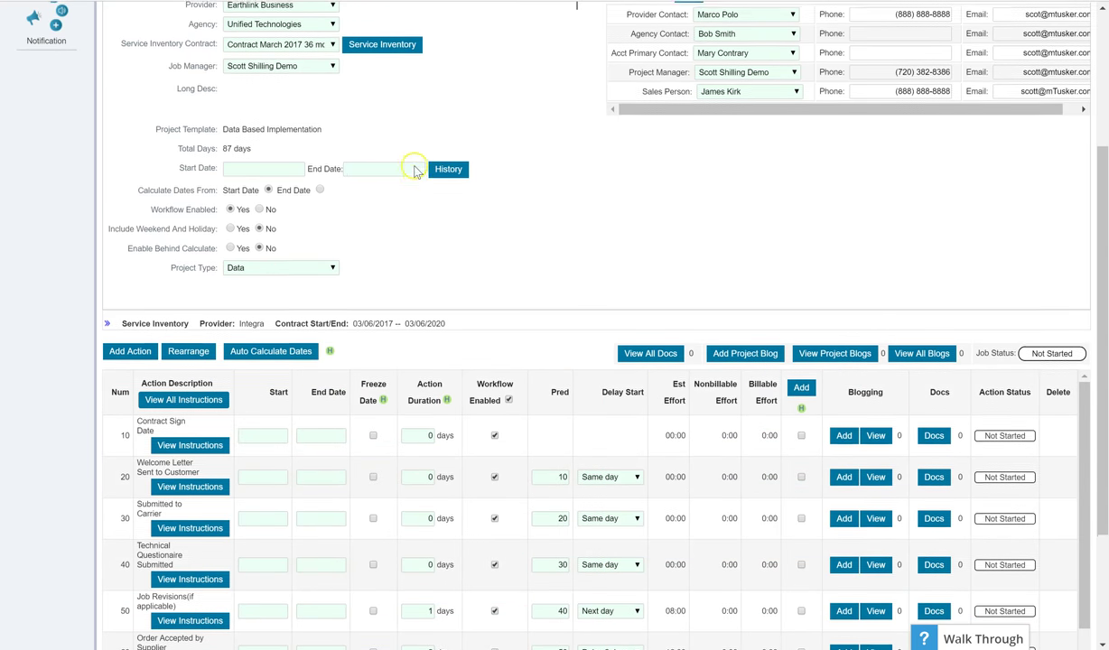
{"action": "scroll", "coordinate": [396, 185], "scroll_direction": "up", "scroll_amount": 3}
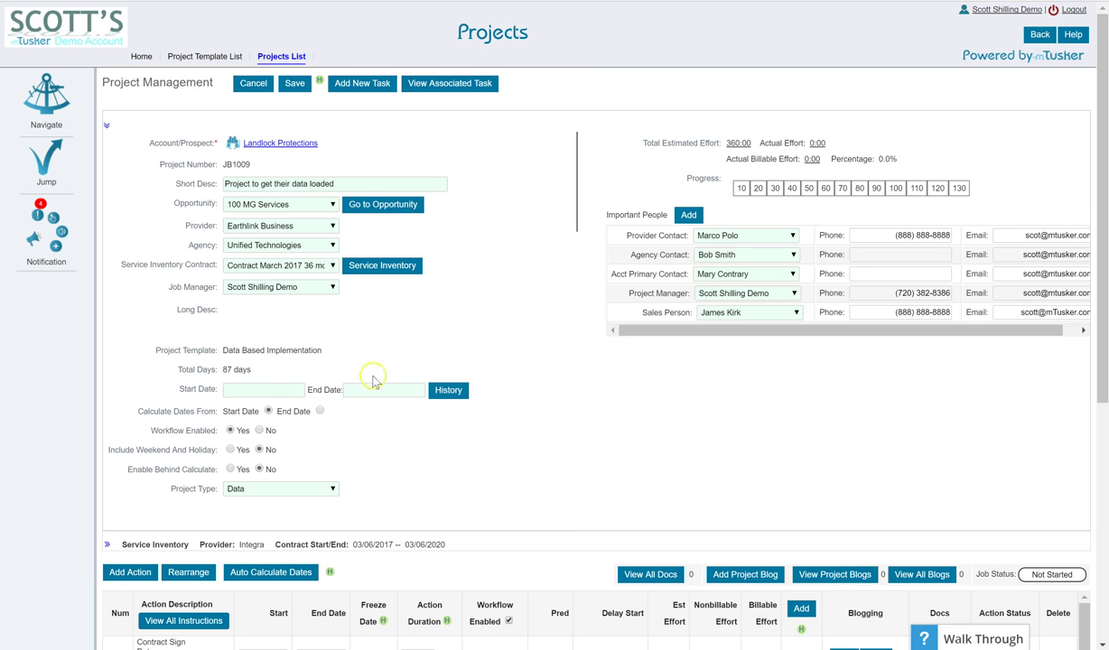
{"action": "scroll", "coordinate": [338, 470], "scroll_direction": "down", "scroll_amount": 3}
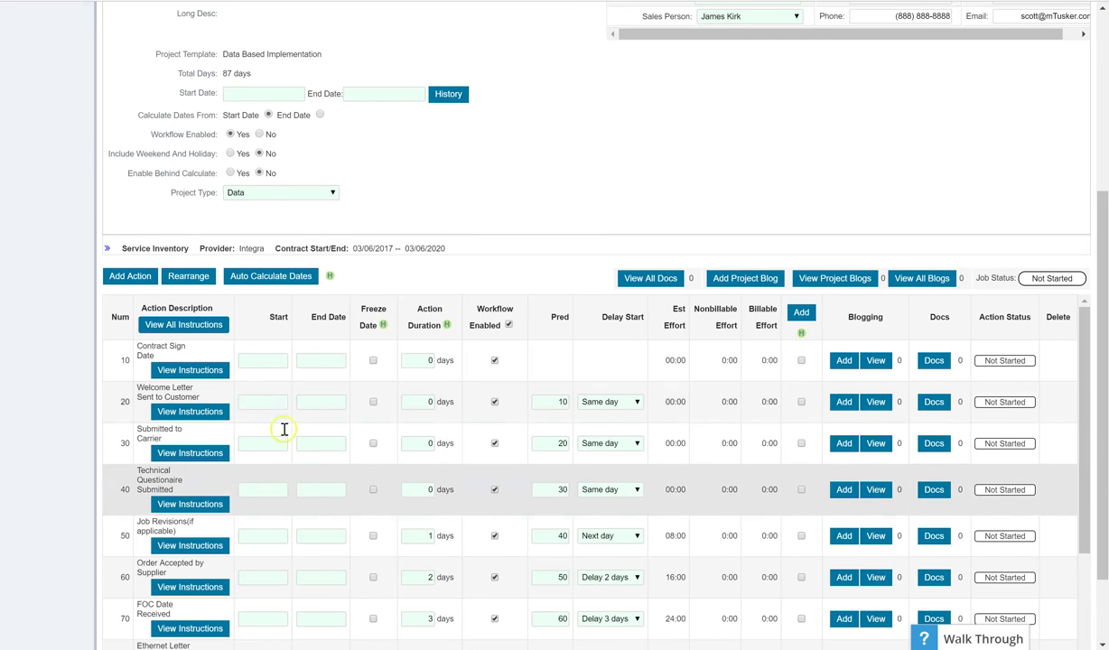
{"action": "scroll", "coordinate": [361, 345], "scroll_direction": "up", "scroll_amount": 3}
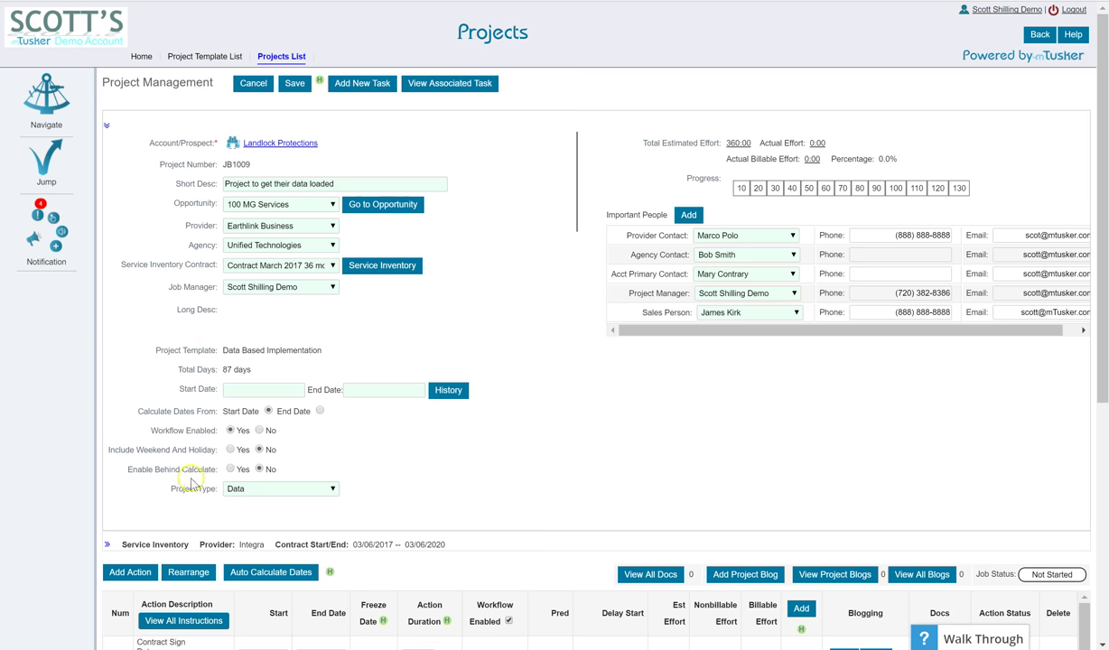
{"action": "scroll", "coordinate": [520, 417], "scroll_direction": "down", "scroll_amount": 3}
{"action": "scroll", "coordinate": [522, 423], "scroll_direction": "down", "scroll_amount": 3}
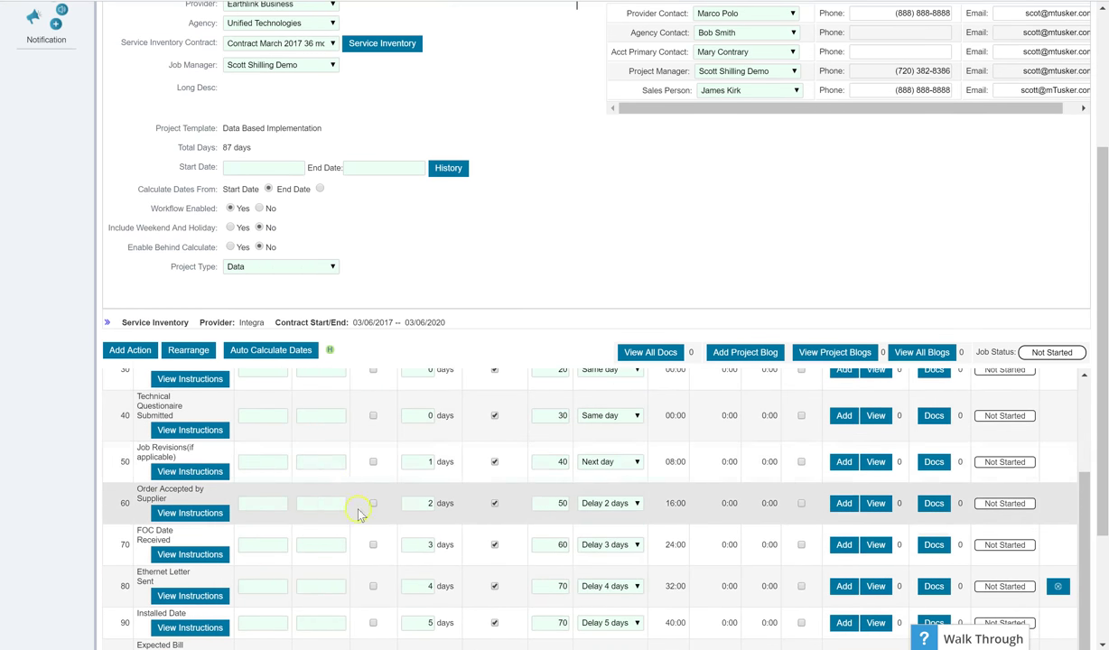
{"action": "scroll", "coordinate": [316, 488], "scroll_direction": "up", "scroll_amount": 5}
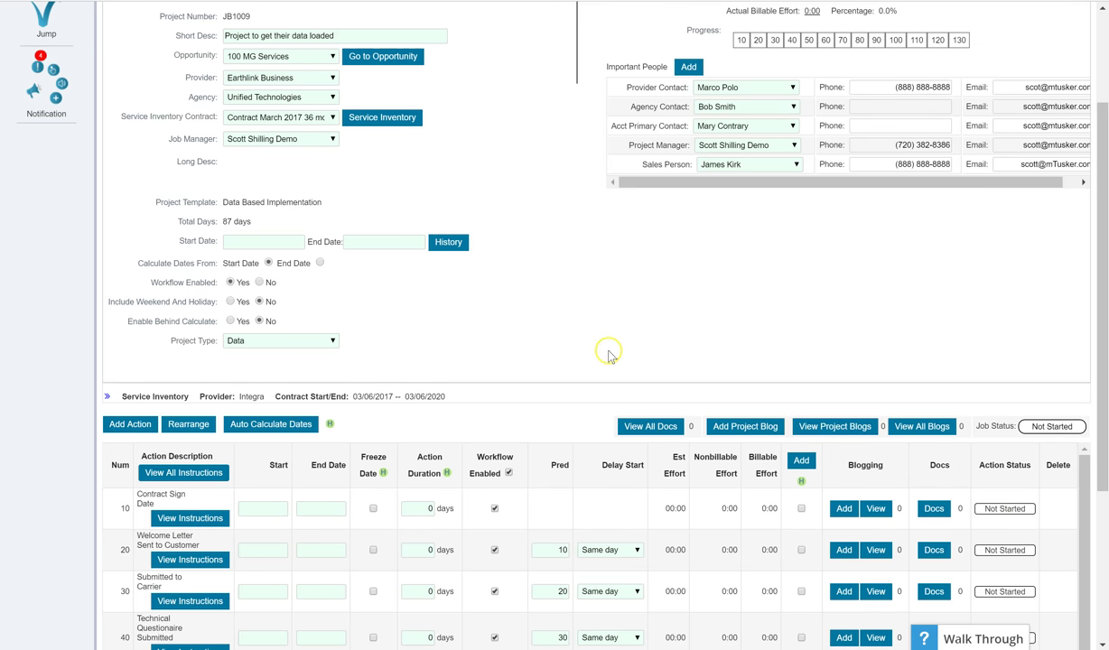
{"action": "scroll", "coordinate": [611, 351], "scroll_direction": "up", "scroll_amount": 1}
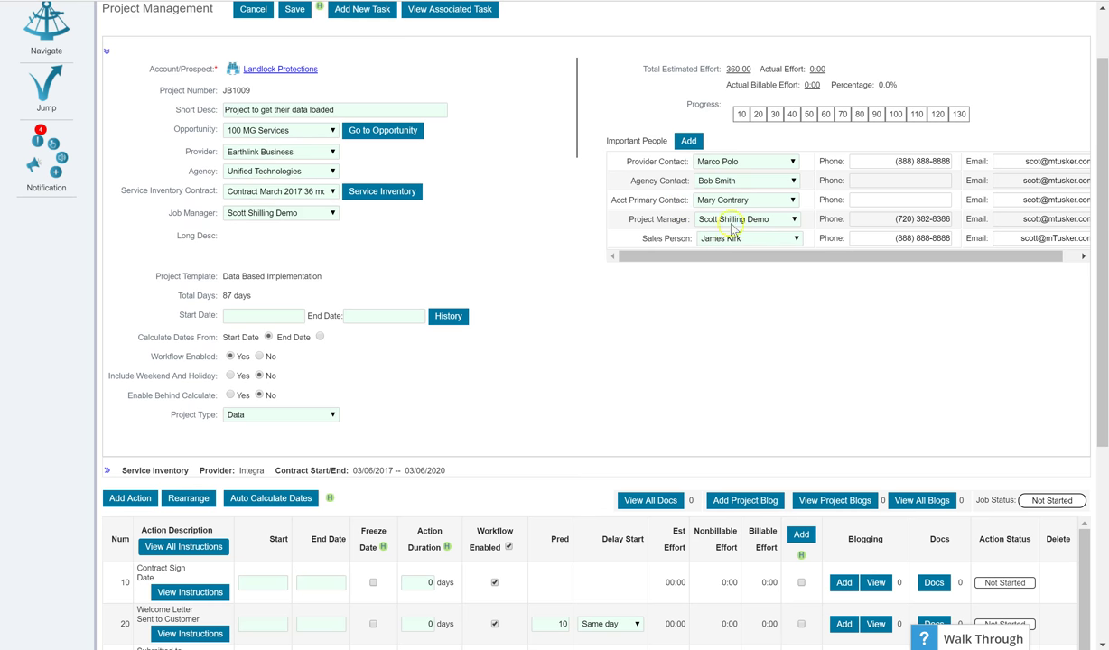
Step: Add three blank contact rows under Important People and scroll back to the top
{"action": "left_click", "coordinate": [688, 142]}
{"action": "left_click", "coordinate": [688, 142]}
{"action": "left_click", "coordinate": [688, 142]}
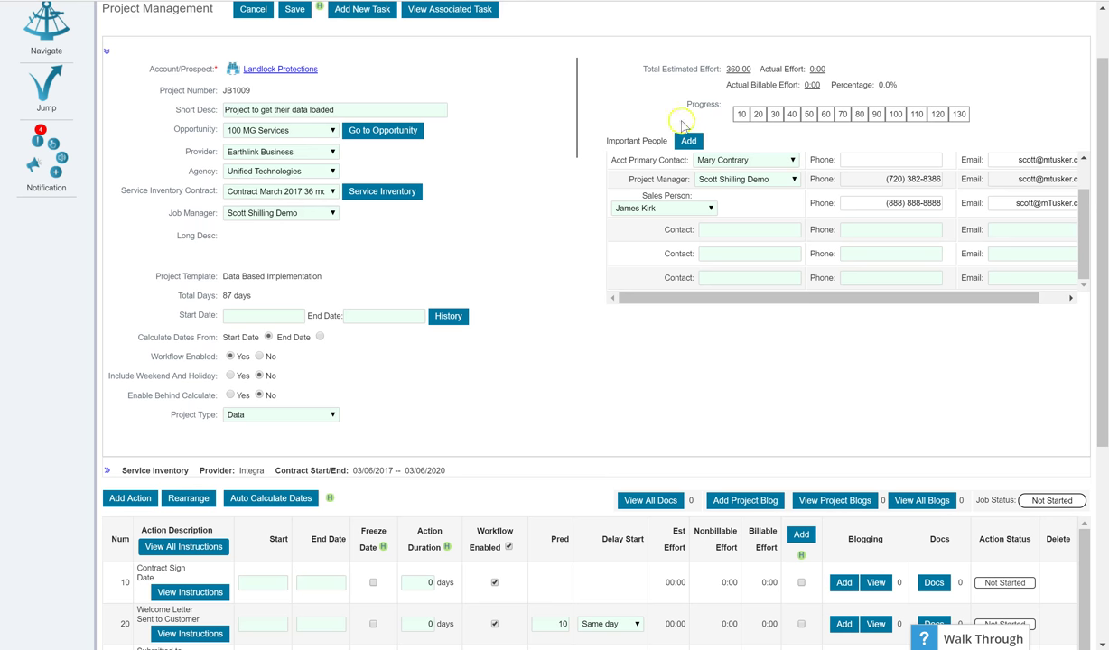
{"action": "scroll", "coordinate": [524, 298], "scroll_direction": "up", "scroll_amount": 2}
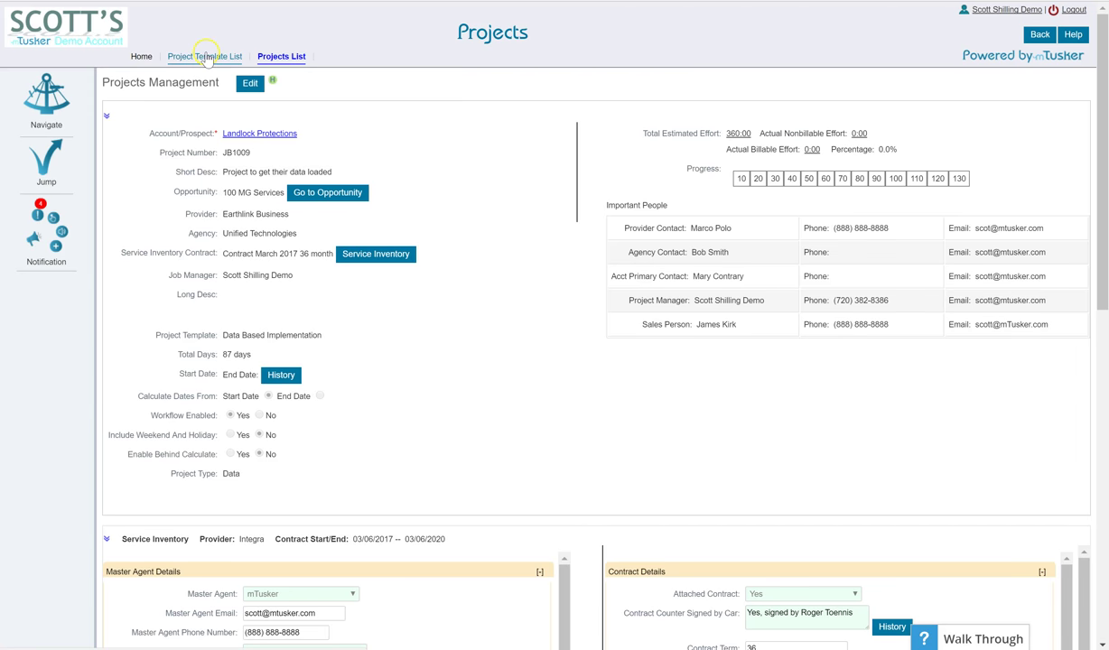
Step: Open the Data Based Implementation template from the Project Template List and review its actions
{"action": "left_click", "coordinate": [204, 58]}
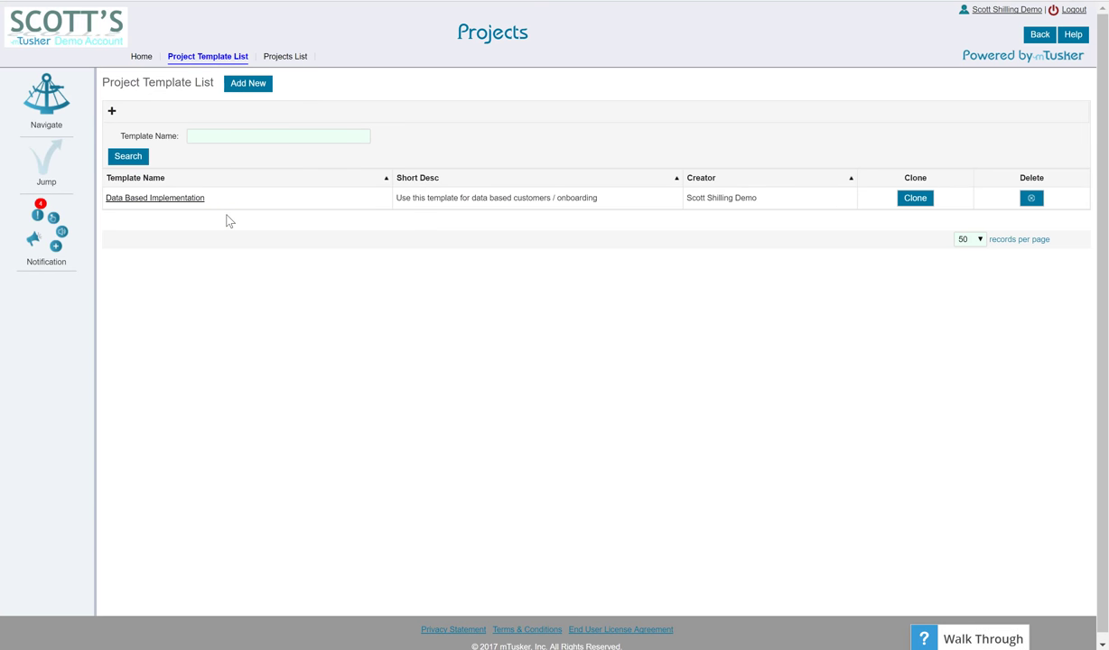
{"action": "left_click", "coordinate": [177, 200]}
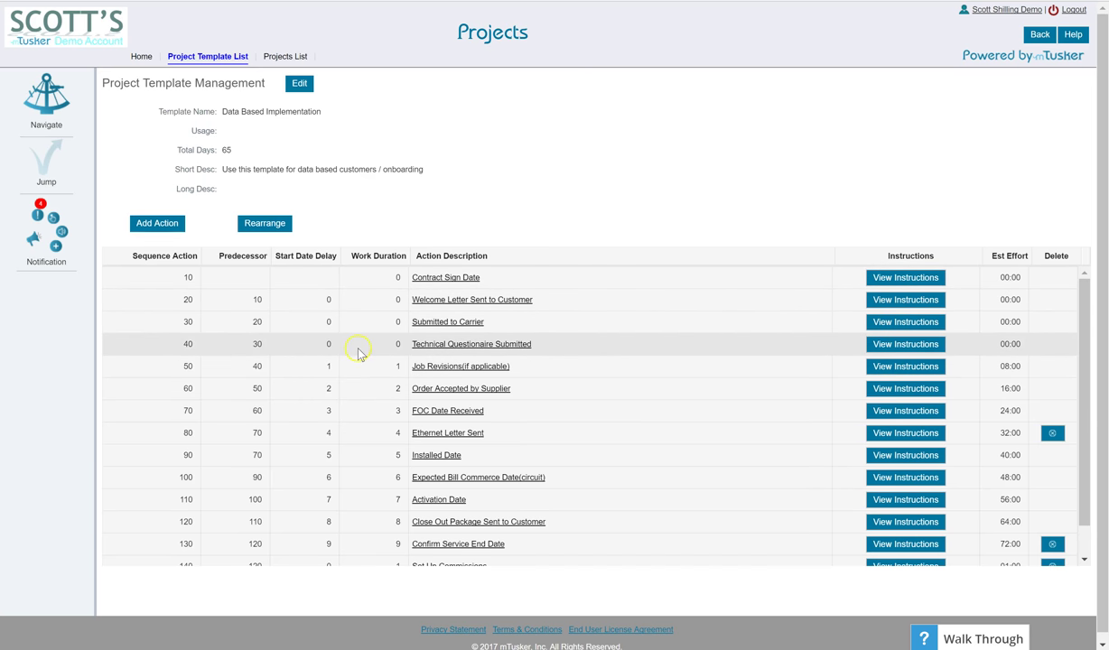
{"action": "scroll", "coordinate": [358, 351], "scroll_direction": "down", "scroll_amount": 2}
{"action": "scroll", "coordinate": [359, 352], "scroll_direction": "up", "scroll_amount": 1}
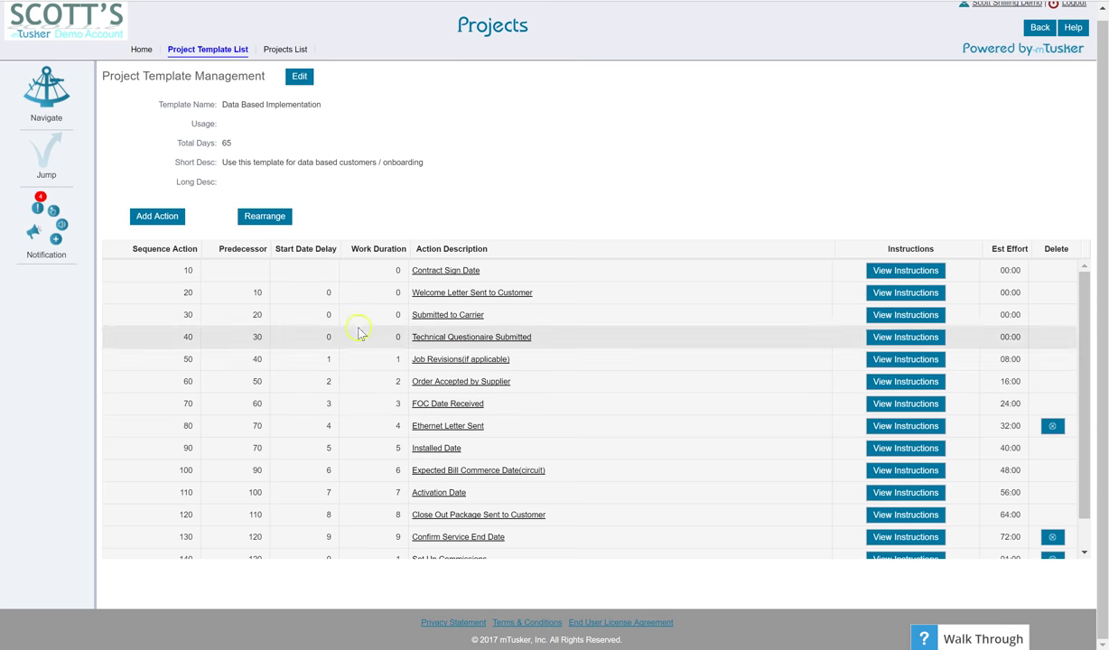
{"action": "scroll", "coordinate": [370, 407], "scroll_direction": "down", "scroll_amount": 1}
{"action": "scroll", "coordinate": [384, 361], "scroll_direction": "up", "scroll_amount": 1}
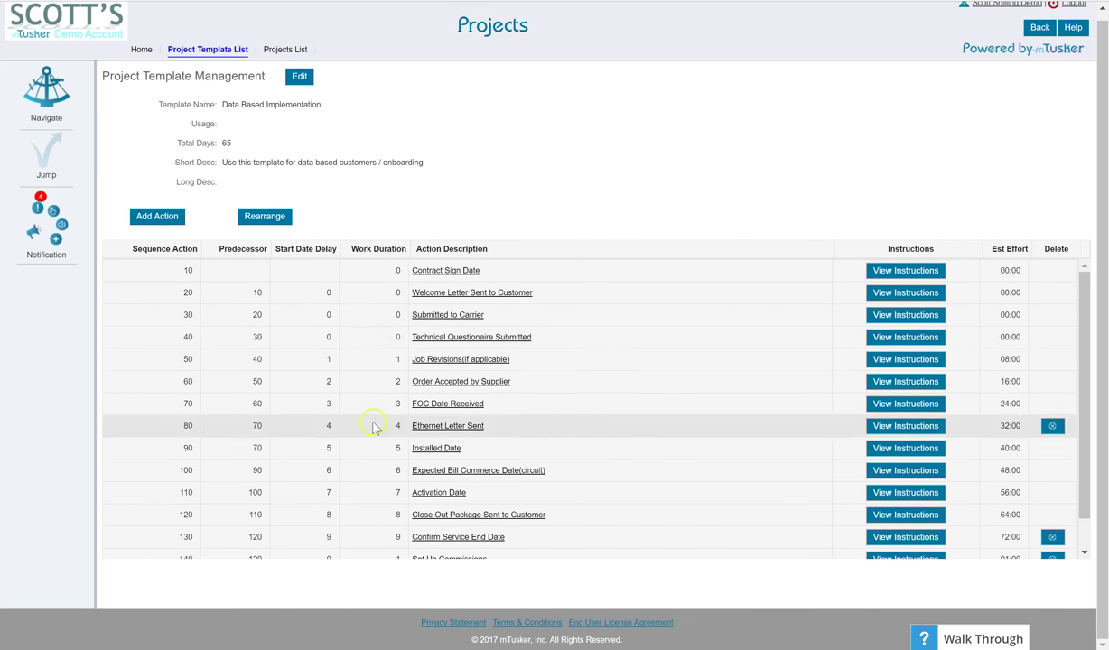
{"action": "scroll", "coordinate": [452, 298], "scroll_direction": "up", "scroll_amount": 1}
{"action": "scroll", "coordinate": [460, 293], "scroll_direction": "down", "scroll_amount": 1}
{"action": "scroll", "coordinate": [463, 285], "scroll_direction": "up", "scroll_amount": 1}
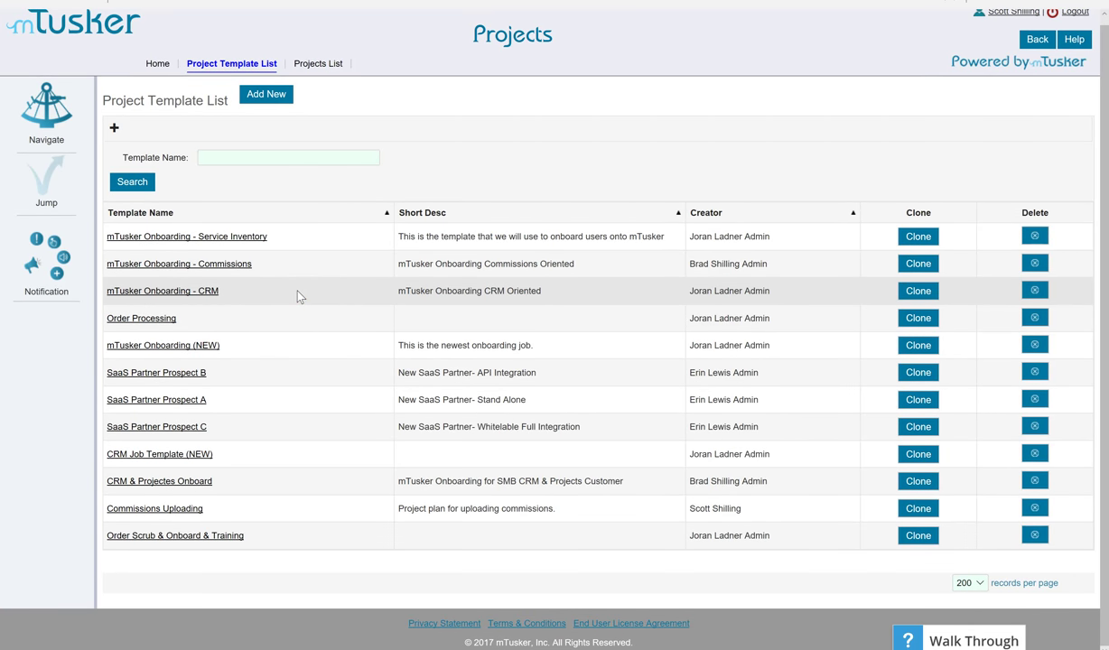
Step: Open the mTusker Onboarding - Service Inventory template
{"action": "left_click", "coordinate": [176, 237]}
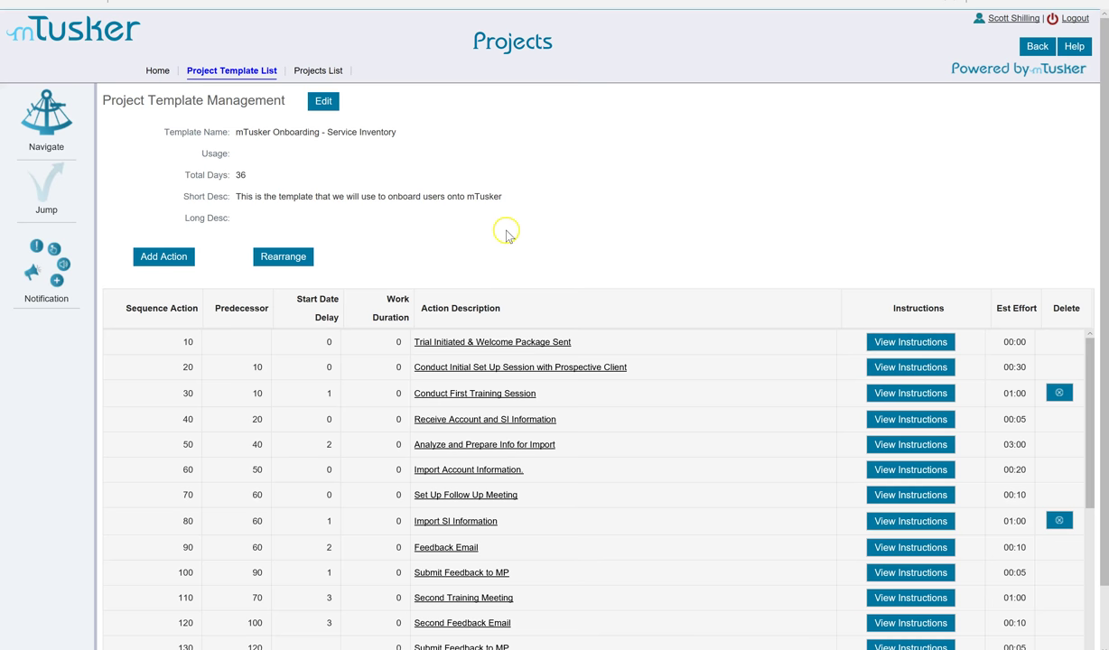
Step: Review the Service Inventory template's actions through sequence 230, then return to the template list
{"action": "scroll", "coordinate": [621, 189], "scroll_direction": "down", "scroll_amount": 2}
{"action": "left_click", "coordinate": [424, 296]}
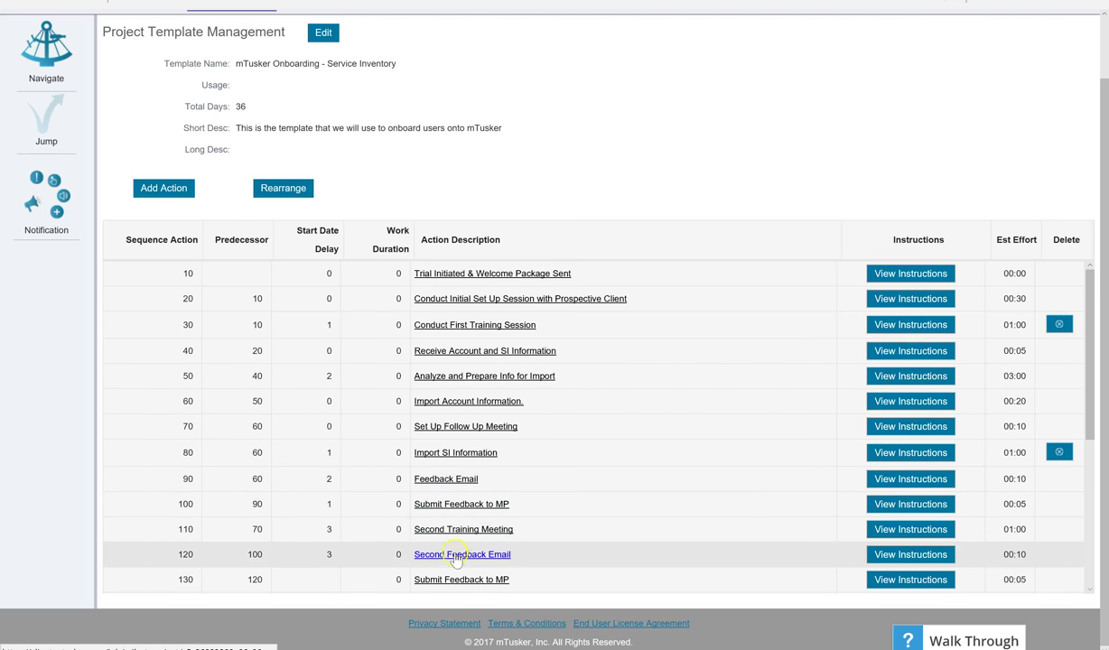
{"action": "scroll", "coordinate": [466, 554], "scroll_direction": "down", "scroll_amount": 2}
{"action": "scroll", "coordinate": [476, 467], "scroll_direction": "down", "scroll_amount": 4}
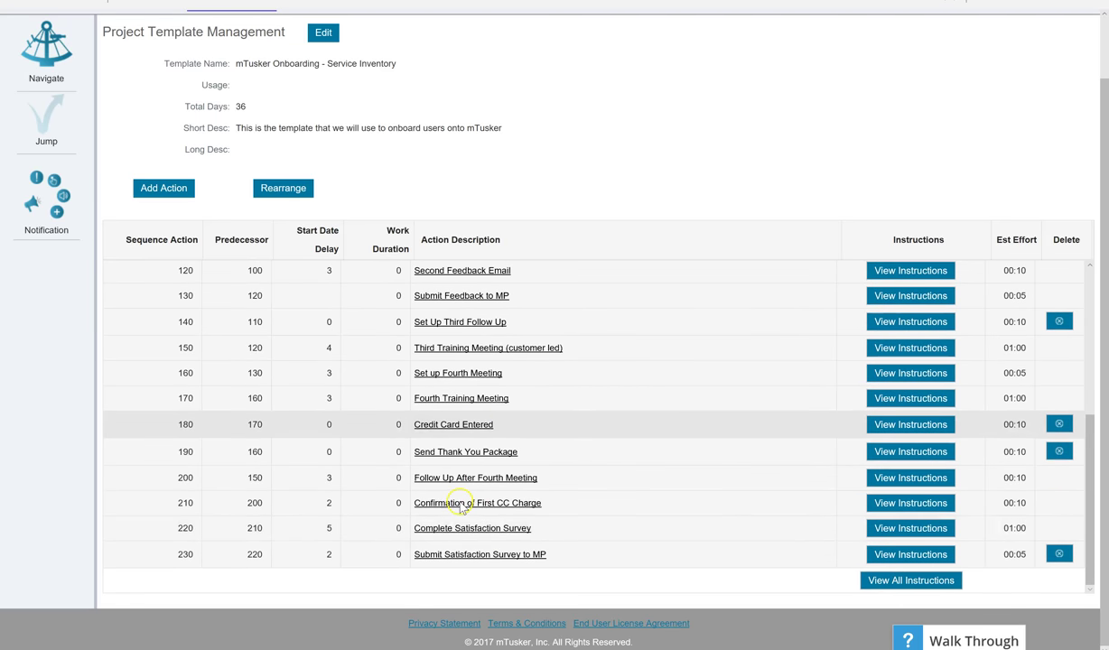
{"action": "scroll", "coordinate": [501, 411], "scroll_direction": "up", "scroll_amount": 6}
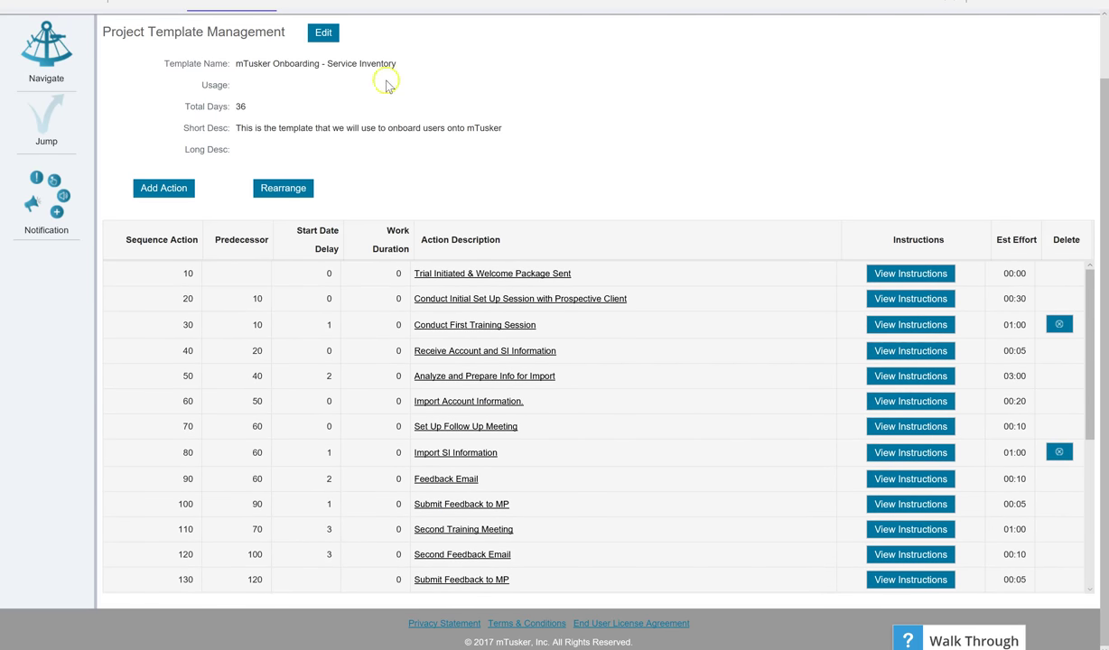
{"action": "scroll", "coordinate": [194, 81], "scroll_direction": "up", "scroll_amount": 1}
{"action": "left_click", "coordinate": [1037, 46]}
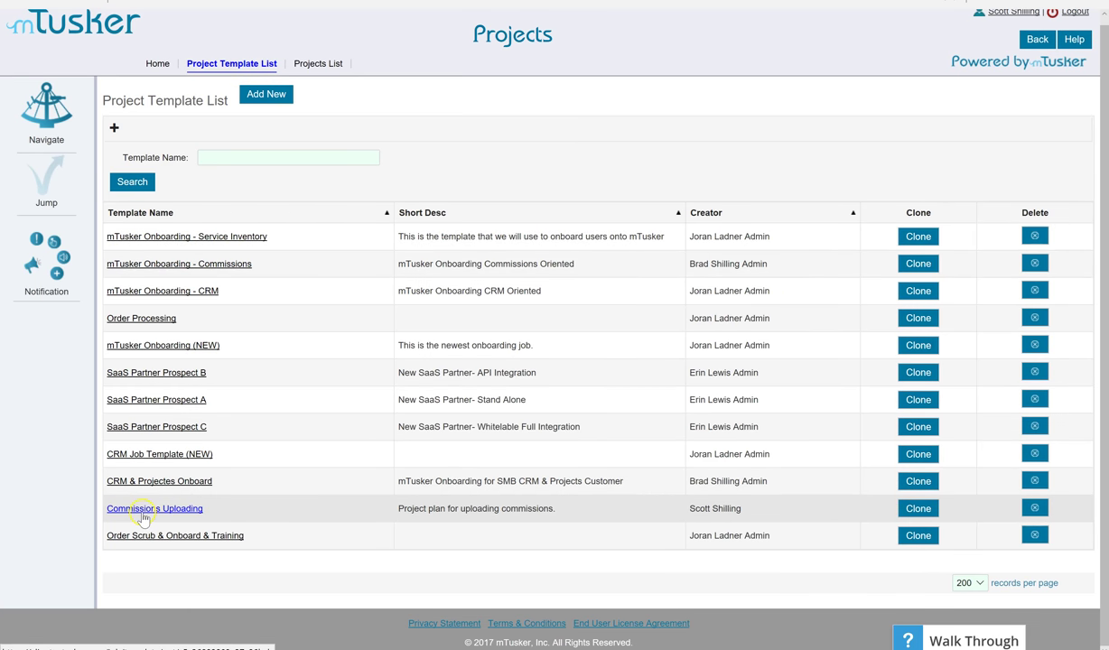
Step: Open the Commissions Uploading template from the template list
{"action": "left_click", "coordinate": [142, 511]}
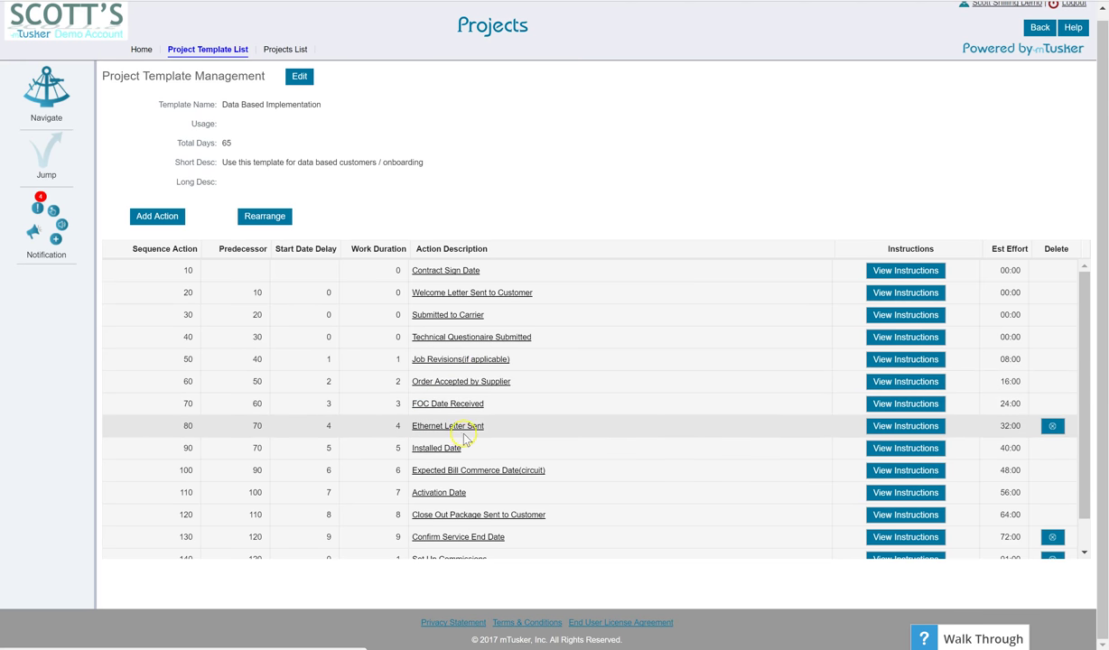
Step: Scroll through the Data Based Implementation actions, sequences 10 to 140
{"action": "scroll", "coordinate": [429, 398], "scroll_direction": "down", "scroll_amount": 1}
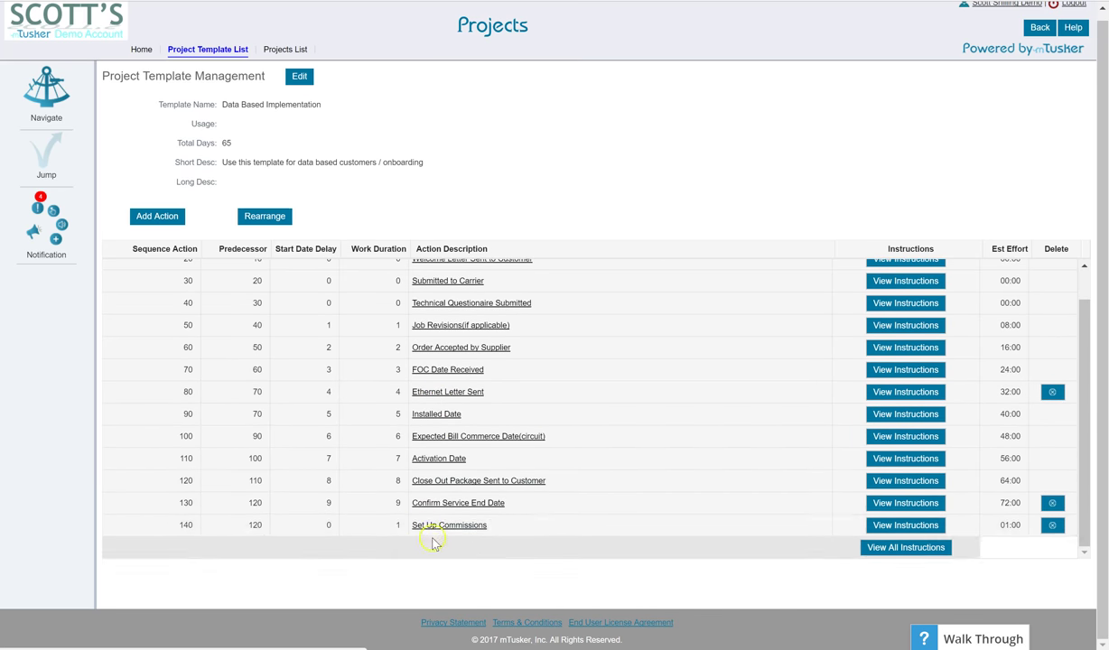
{"action": "scroll", "coordinate": [473, 512], "scroll_direction": "up", "scroll_amount": 2}
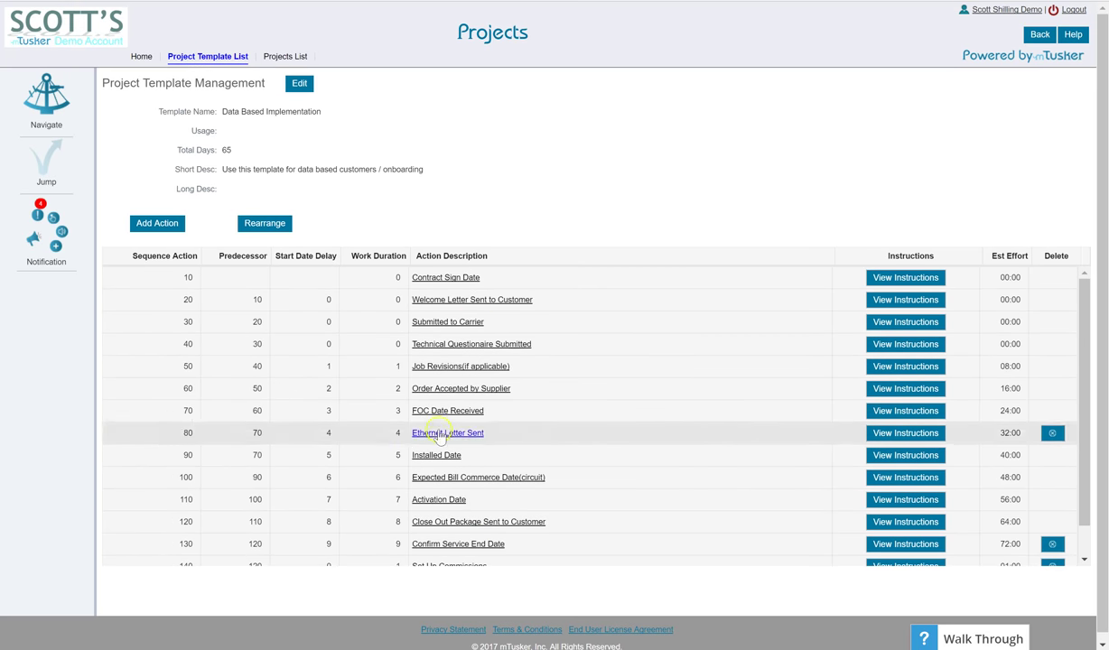
{"action": "scroll", "coordinate": [233, 174], "scroll_direction": "down", "scroll_amount": 1}
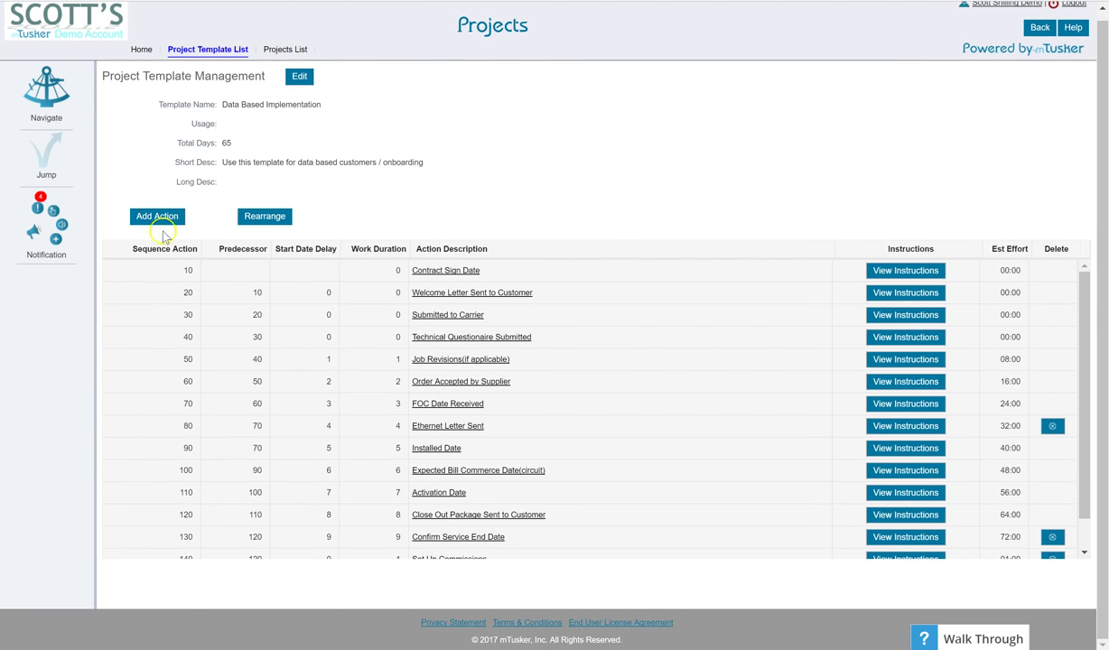
{"action": "left_click", "coordinate": [157, 217]}
{"action": "left_click", "coordinate": [432, 108]}
{"action": "left_click", "coordinate": [456, 124]}
{"action": "left_click", "coordinate": [451, 146]}
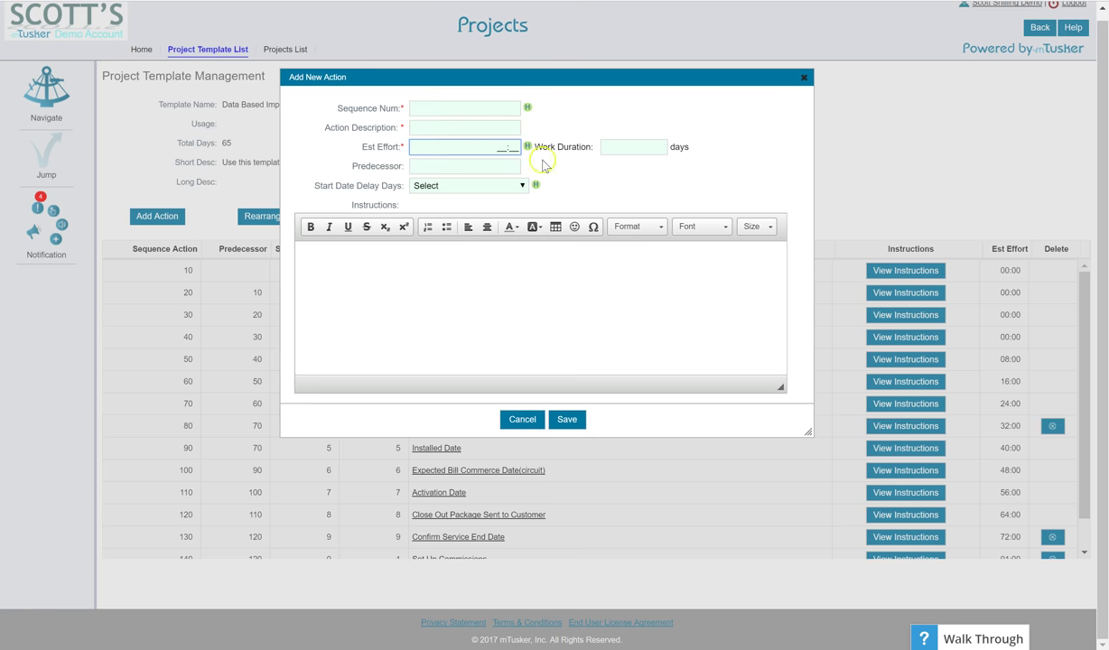
{"action": "left_click", "coordinate": [644, 146]}
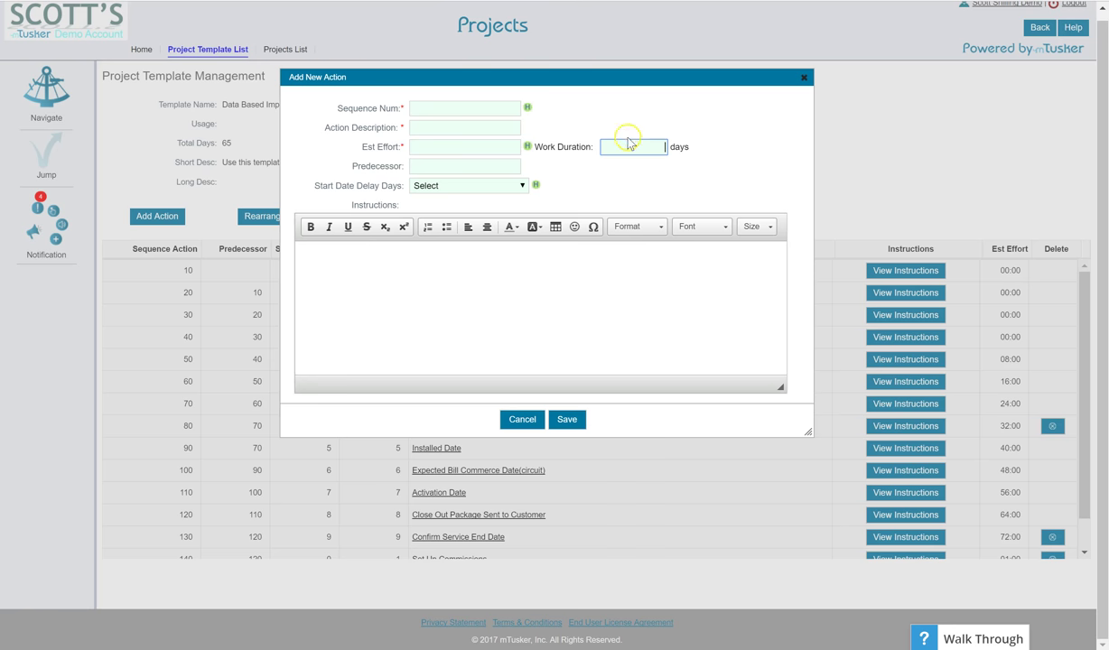
{"action": "left_click", "coordinate": [448, 165]}
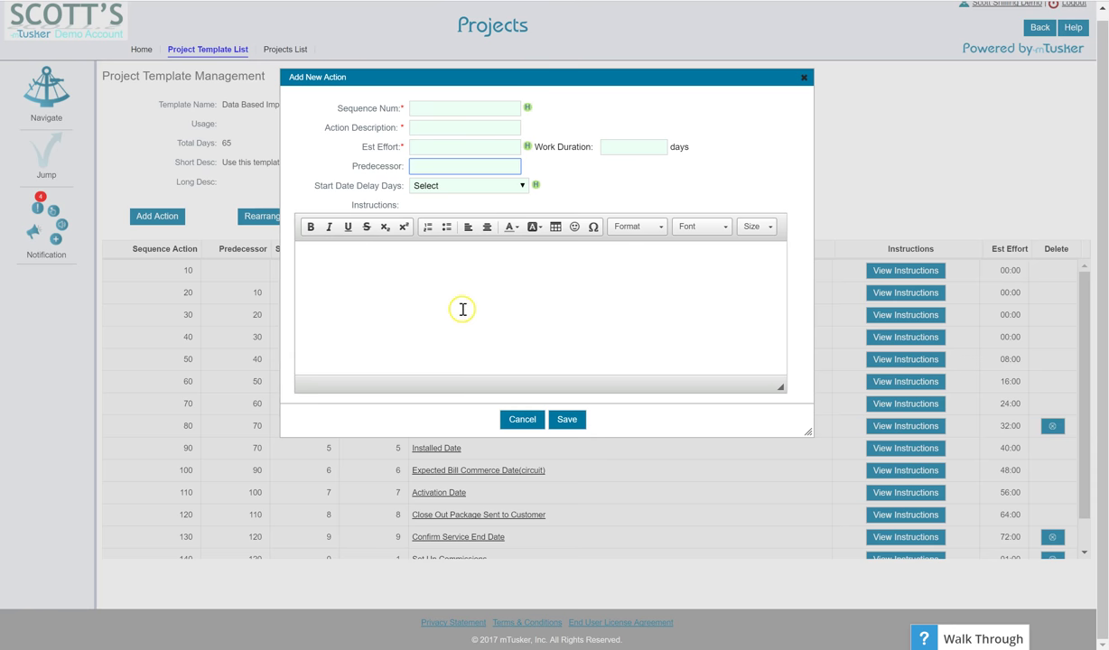
{"action": "left_click", "coordinate": [519, 425]}
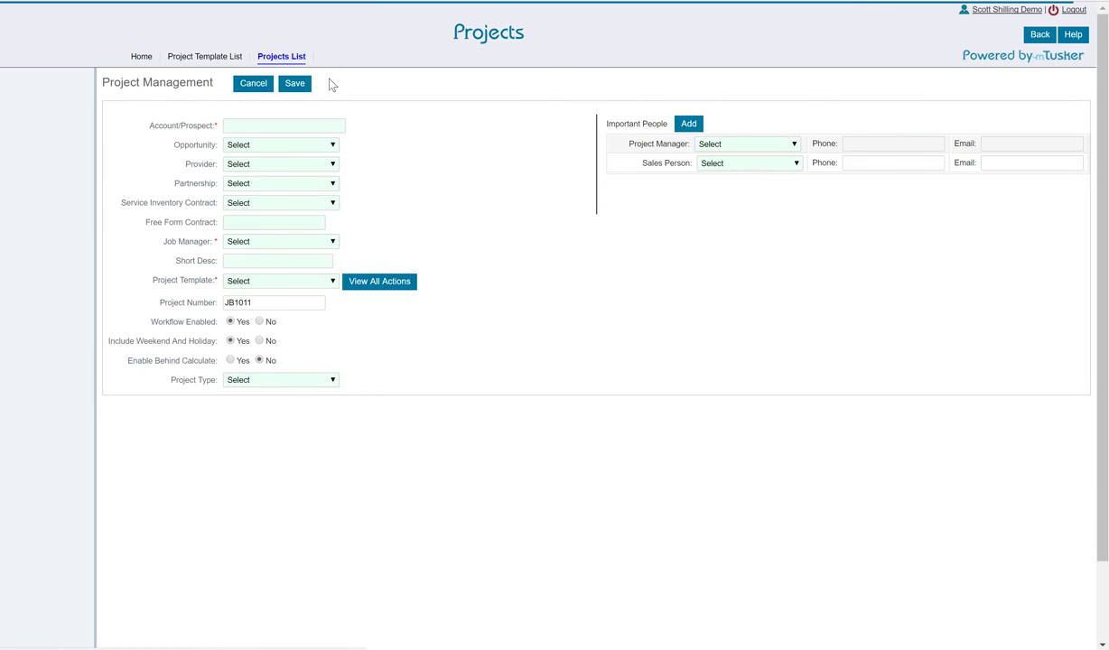
Step: Set the project's account to Mastergroves Links, leaving the opportunity unset
{"action": "left_click", "coordinate": [277, 126]}
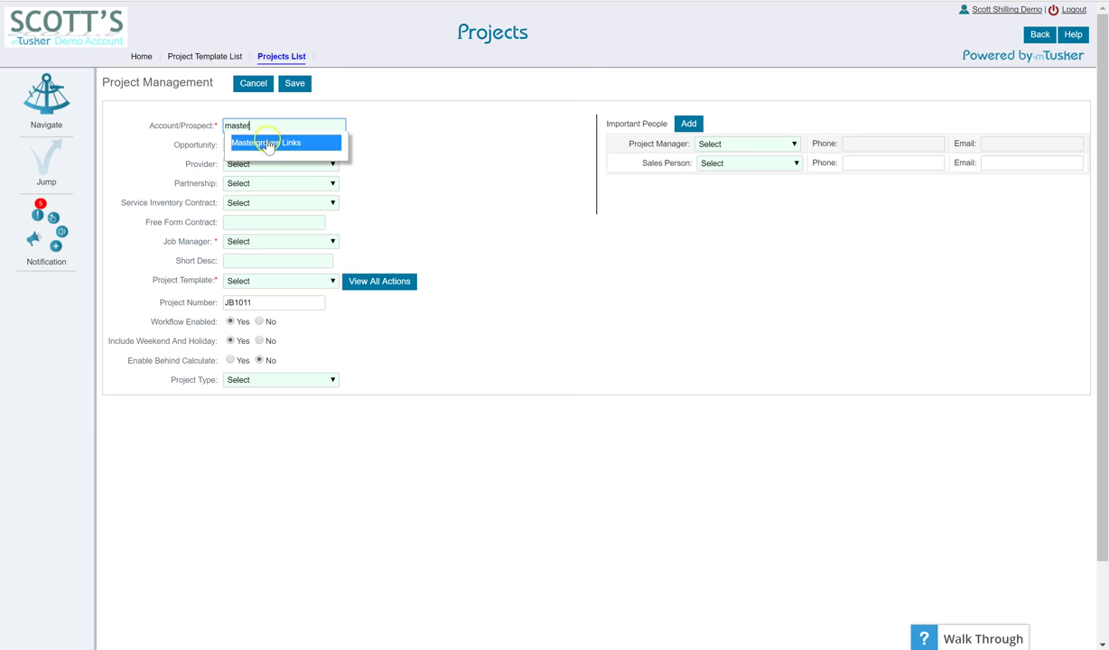
{"action": "left_click", "coordinate": [268, 143]}
{"action": "left_click", "coordinate": [268, 146]}
{"action": "left_click", "coordinate": [271, 140]}
{"action": "left_click", "coordinate": [313, 158]}
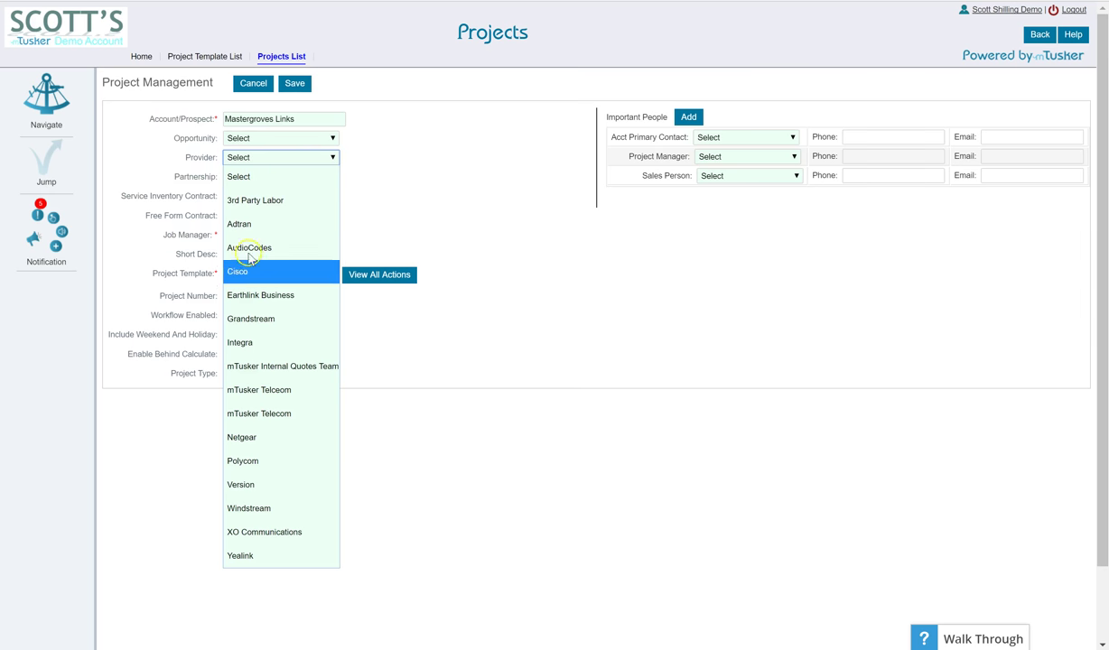
{"action": "left_click", "coordinate": [232, 342]}
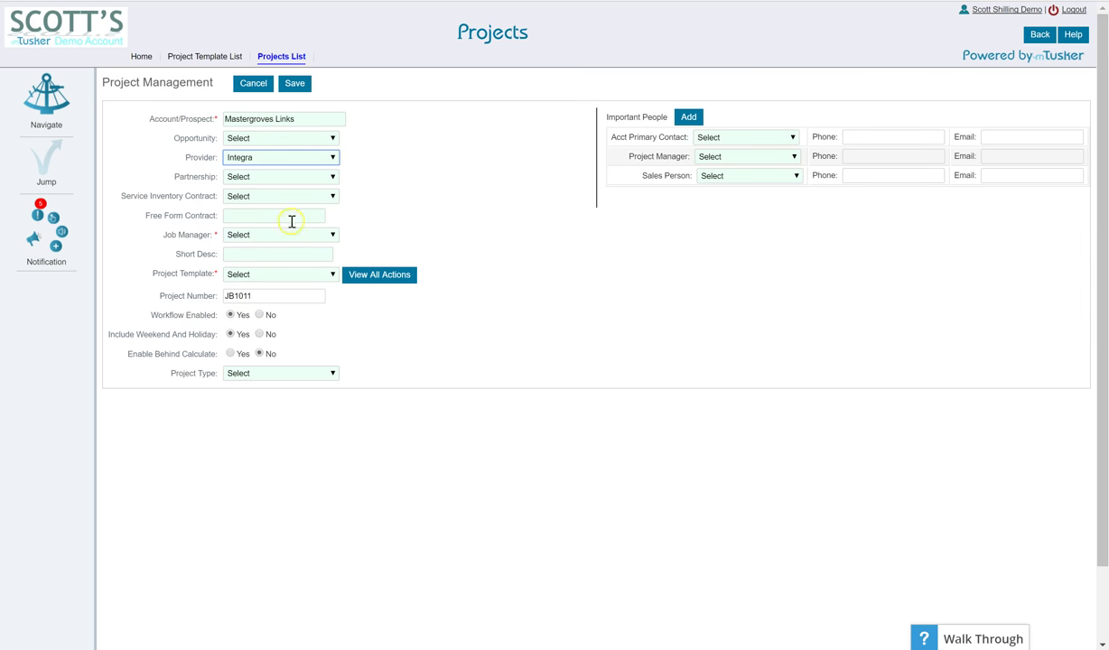
{"action": "left_click", "coordinate": [299, 177]}
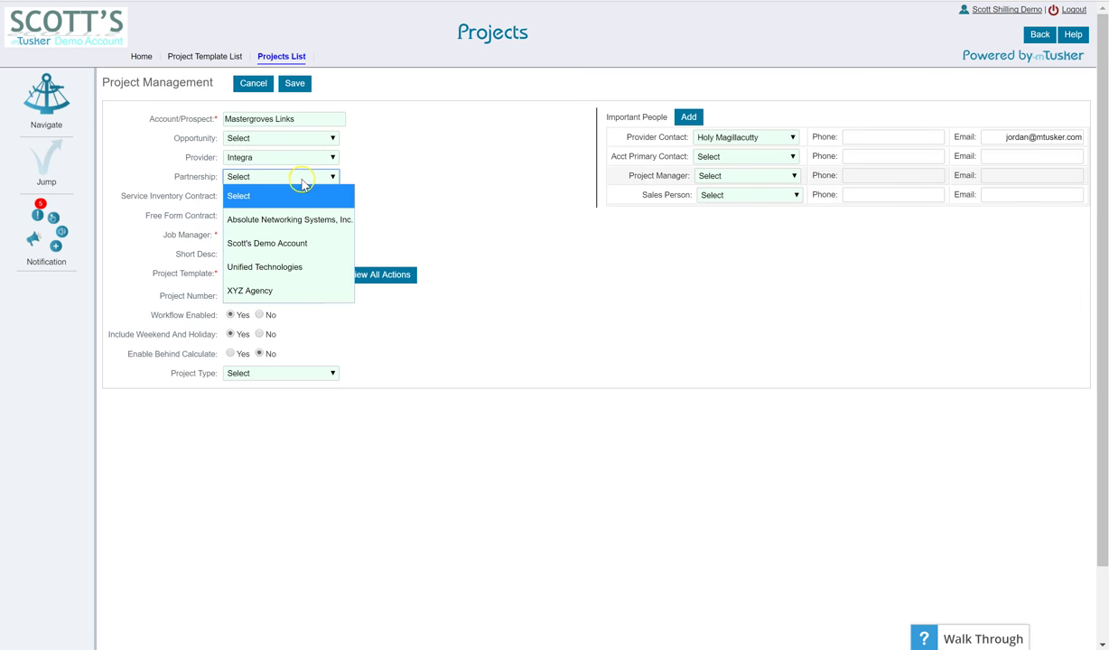
{"action": "left_click", "coordinate": [262, 291]}
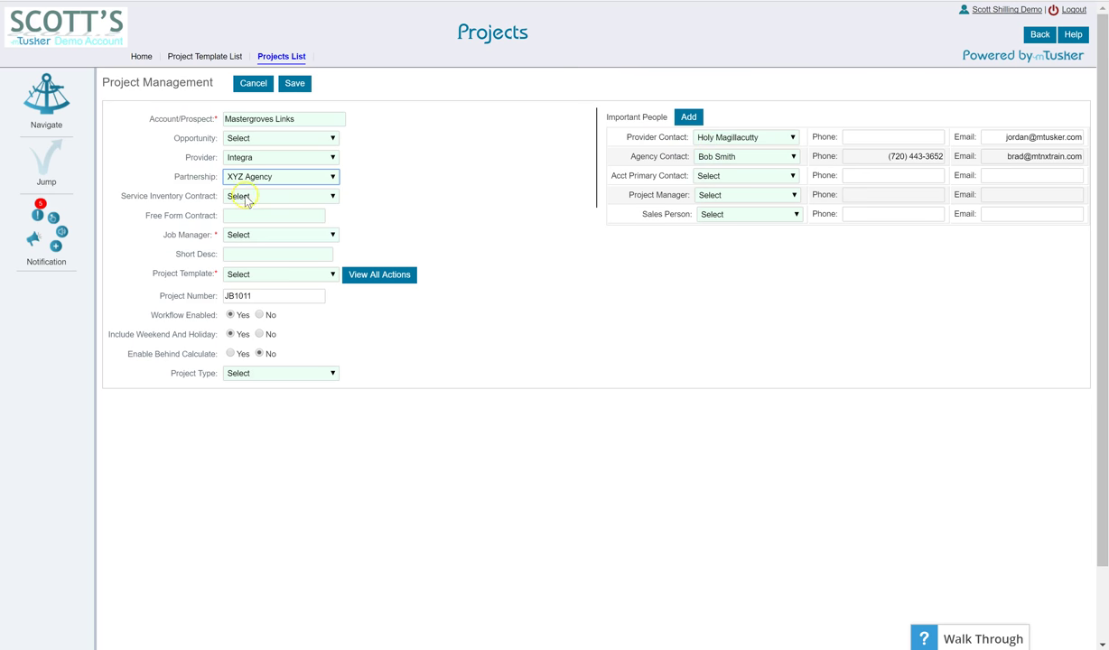
{"action": "left_click", "coordinate": [332, 197]}
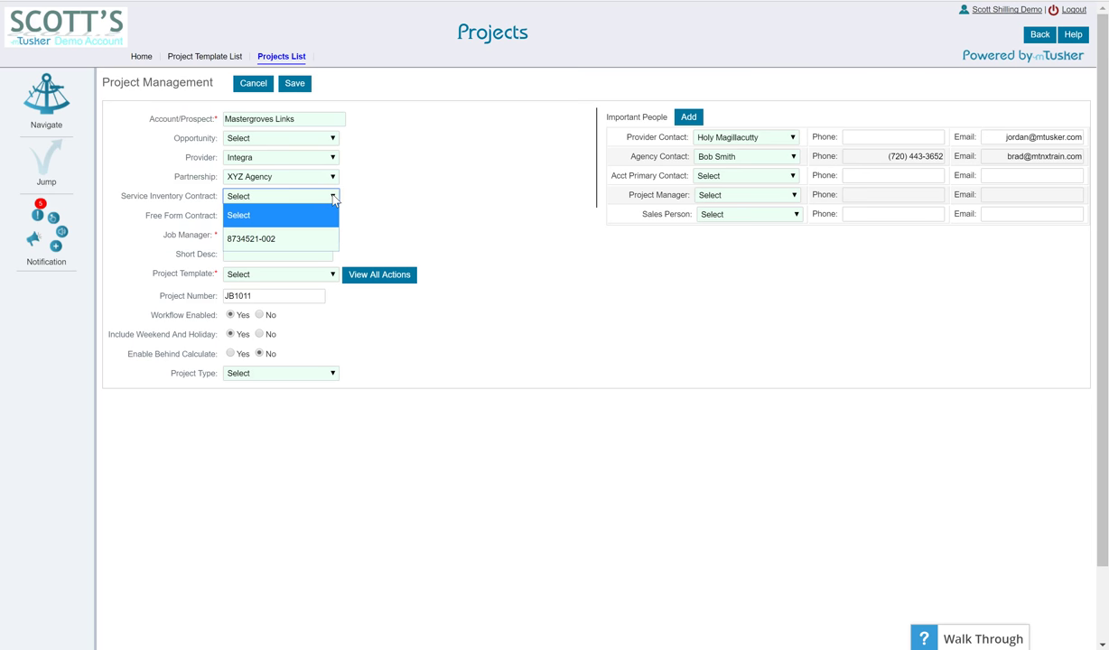
{"action": "left_click", "coordinate": [244, 240]}
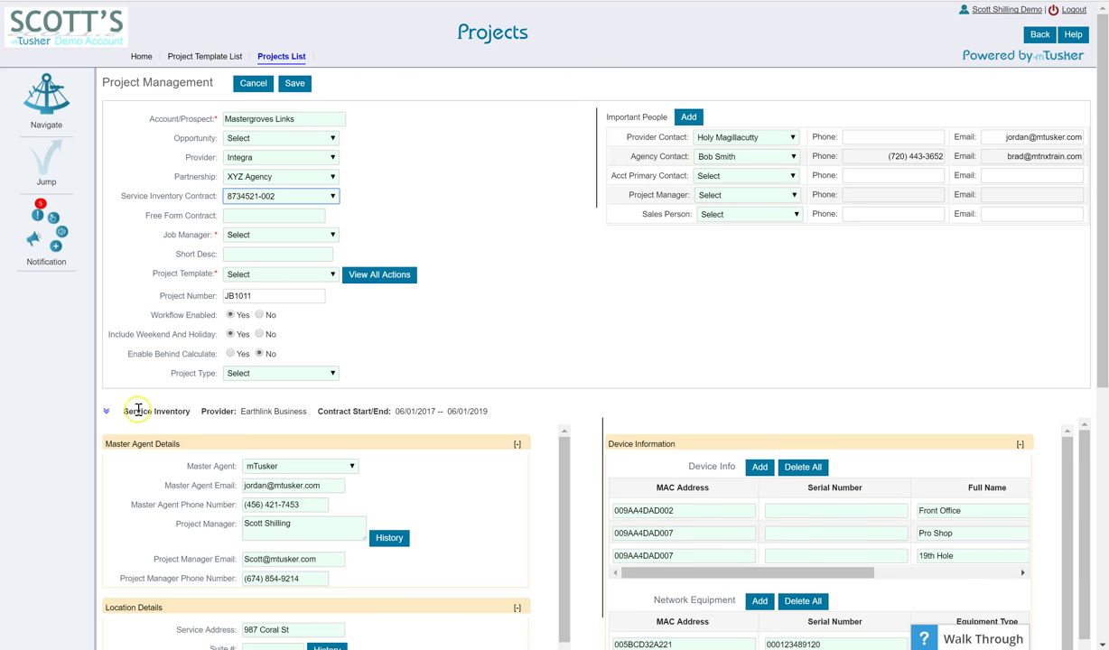
Step: Pick a job manager, enter short description 'Set up Network and Phones', and choose the Data Based Implementation template
{"action": "left_click", "coordinate": [106, 413]}
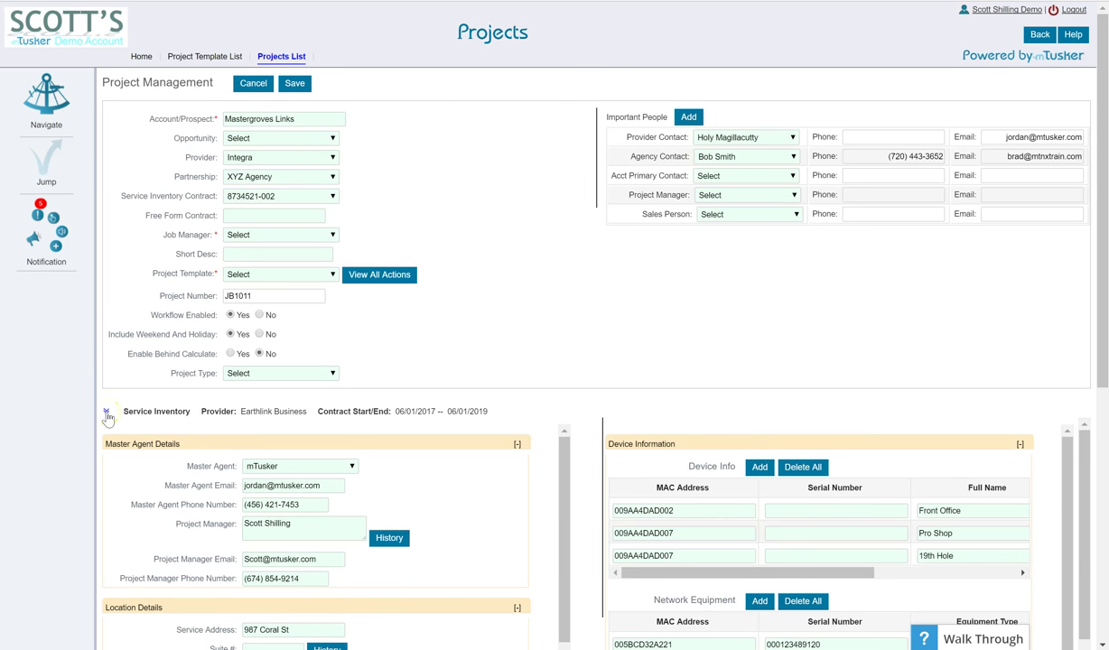
{"action": "left_click", "coordinate": [105, 414]}
{"action": "left_click", "coordinate": [333, 236]}
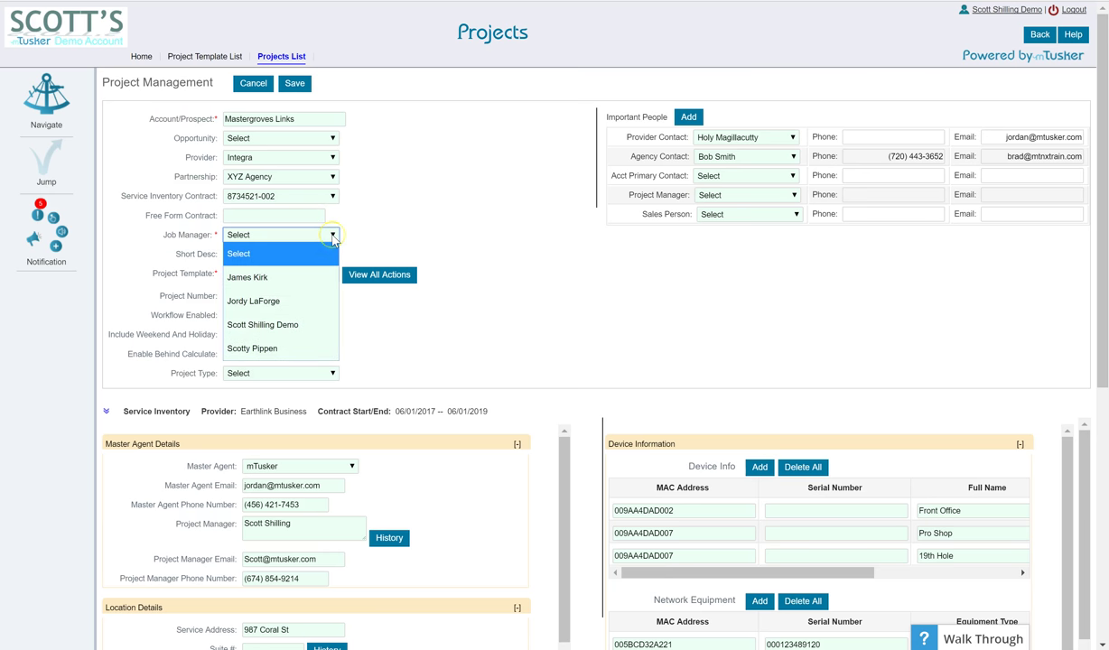
{"action": "left_click", "coordinate": [262, 300]}
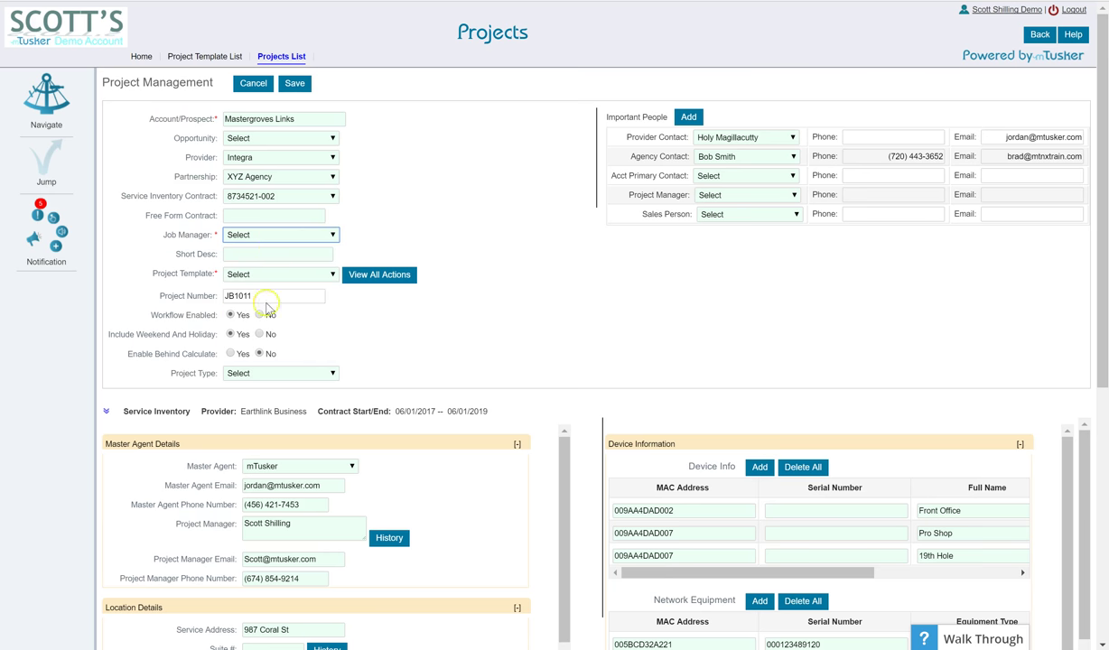
{"action": "left_click", "coordinate": [253, 255]}
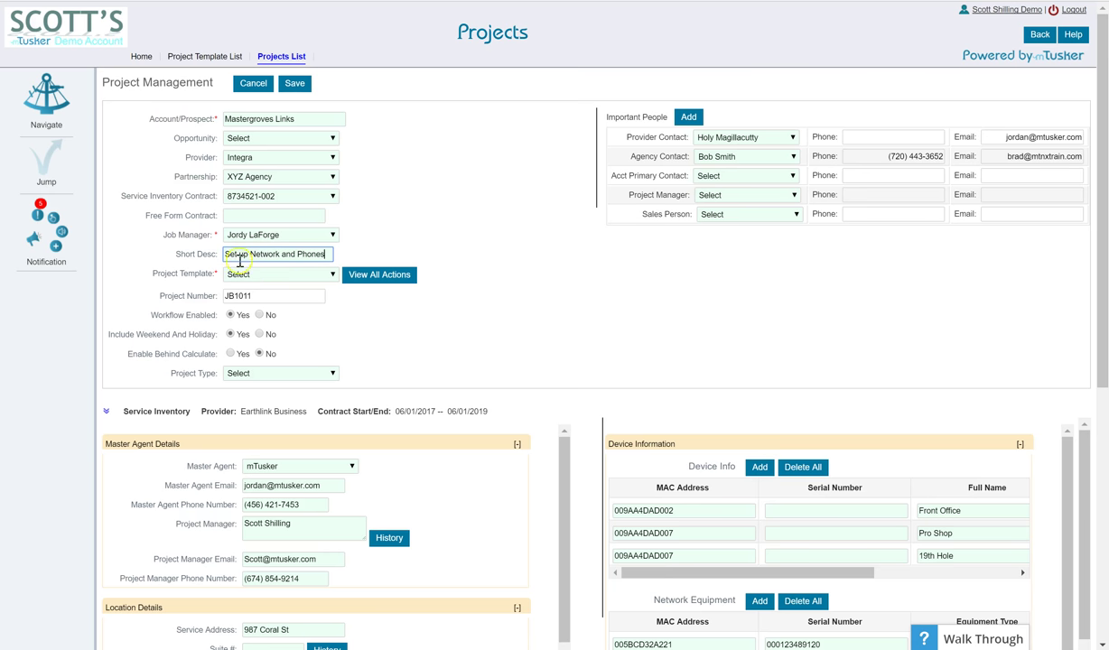
{"action": "left_click", "coordinate": [320, 278]}
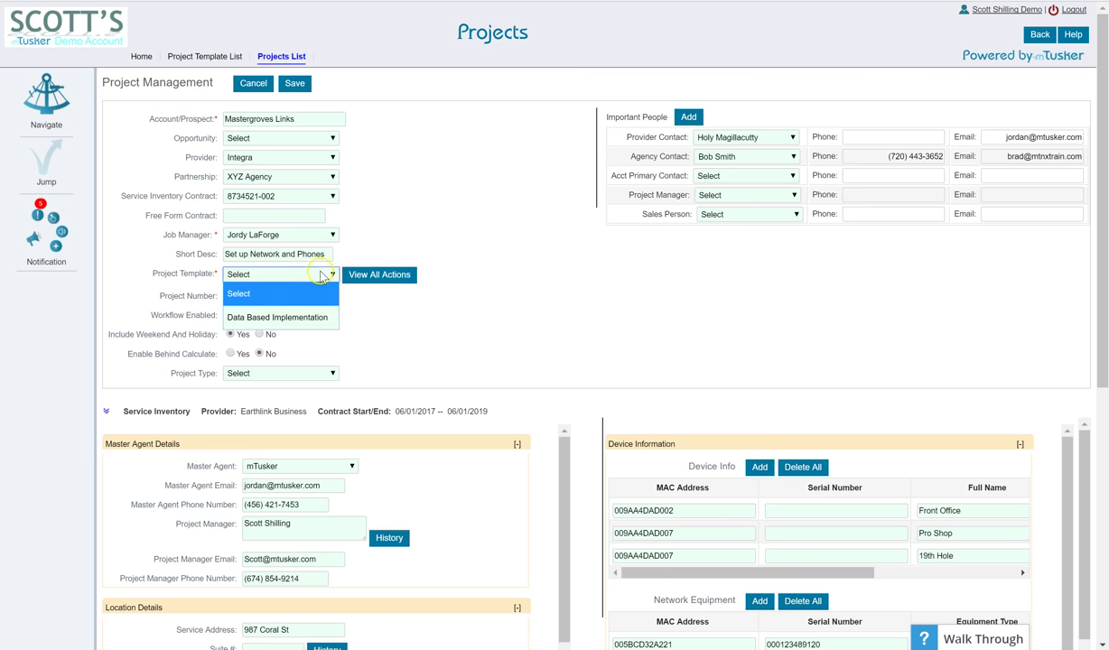
{"action": "left_click", "coordinate": [262, 314]}
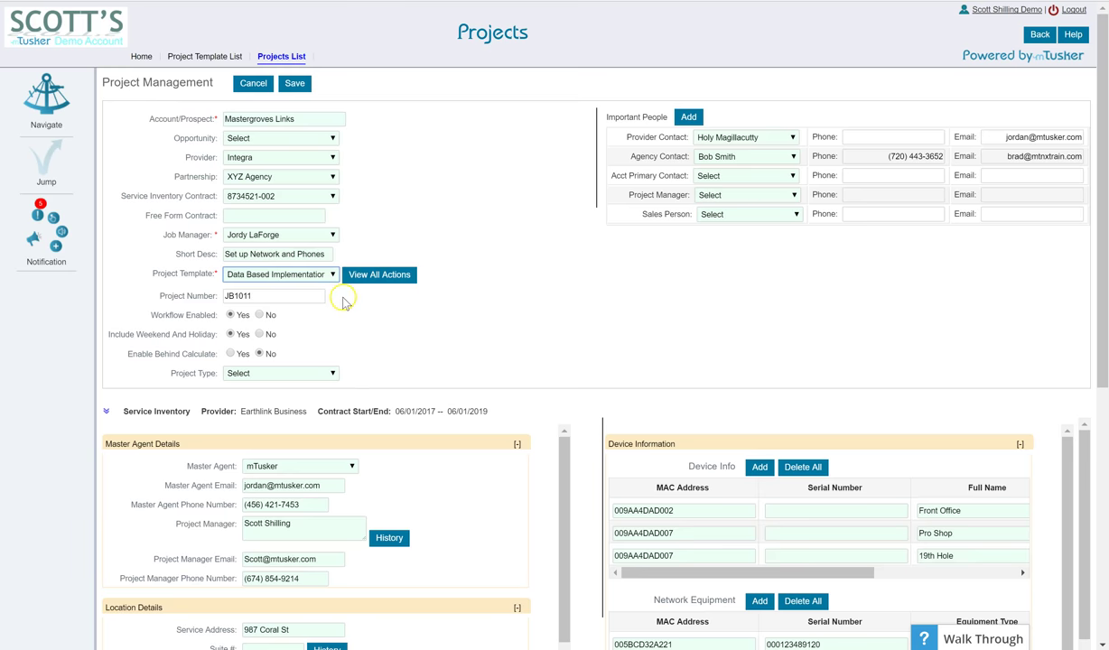
Step: Exclude weekends and holidays from the schedule and set the project type to Data
{"action": "scroll", "coordinate": [333, 300], "scroll_direction": "down", "scroll_amount": 1}
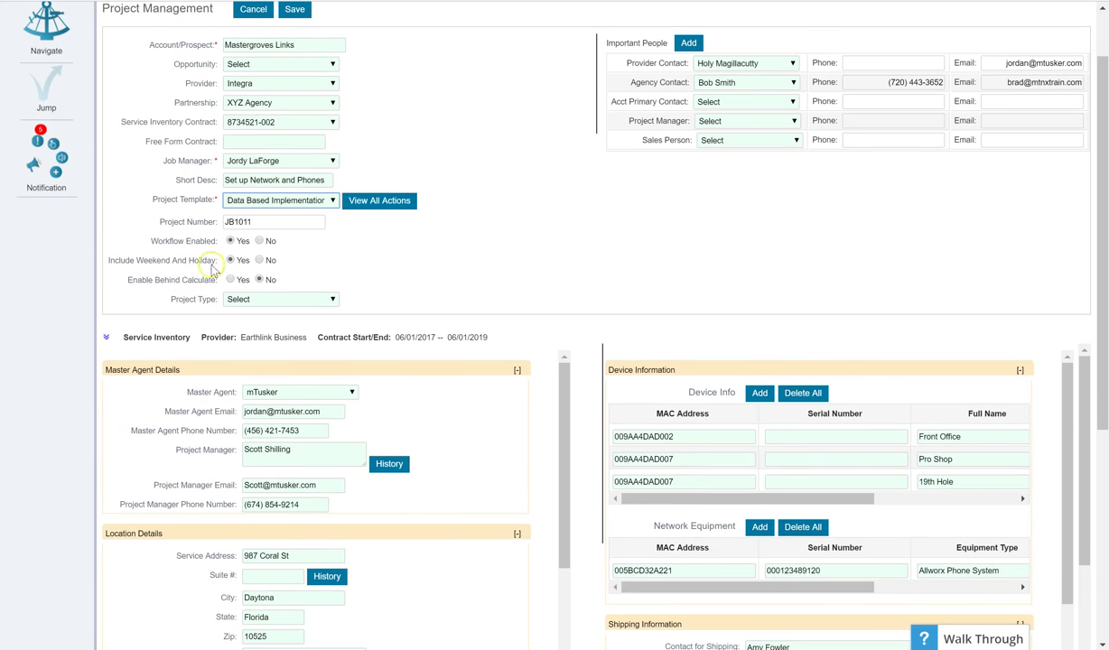
{"action": "left_click", "coordinate": [260, 260]}
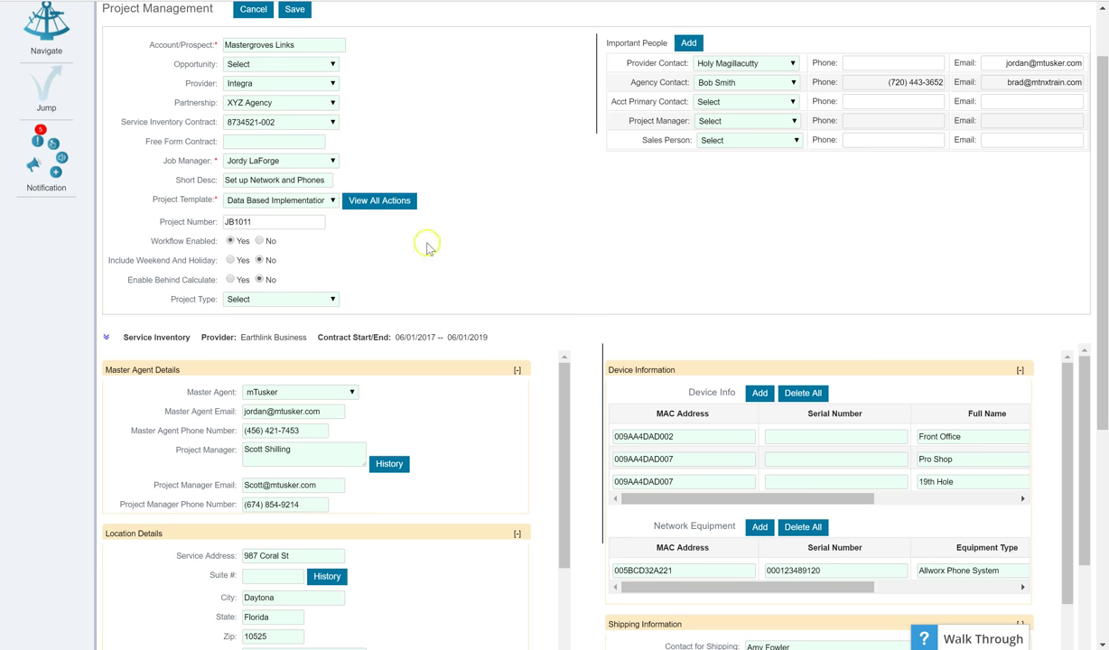
{"action": "left_click", "coordinate": [336, 299]}
{"action": "left_click", "coordinate": [271, 339]}
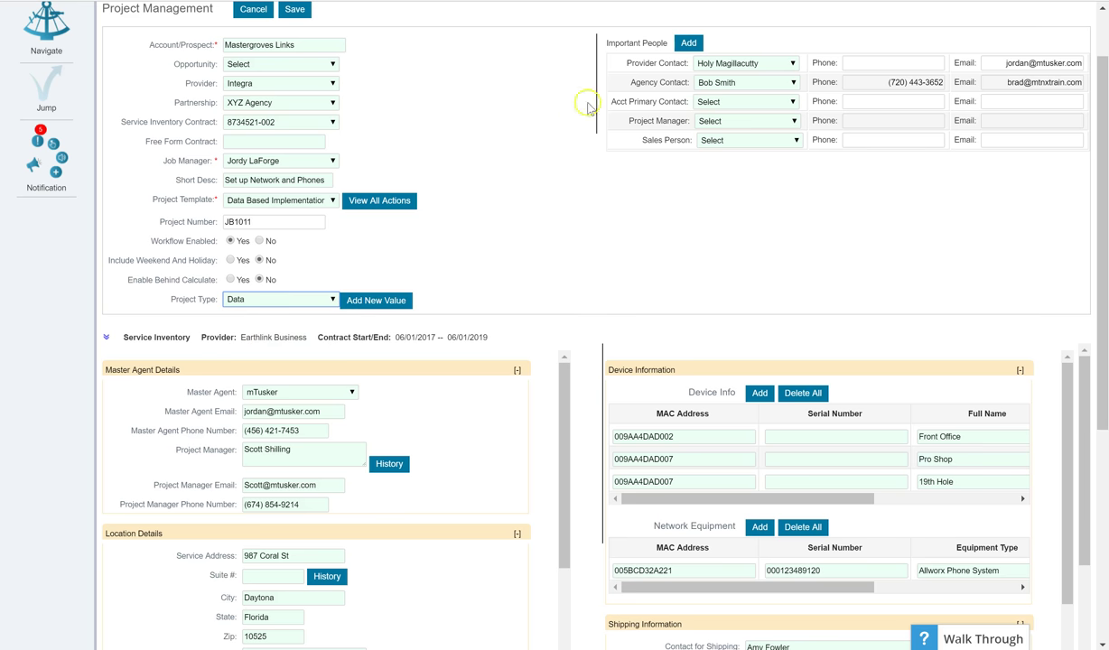
Step: Assign the account primary contact, project manager and sales person from their dropdowns
{"action": "left_click", "coordinate": [792, 102]}
{"action": "left_click", "coordinate": [732, 142]}
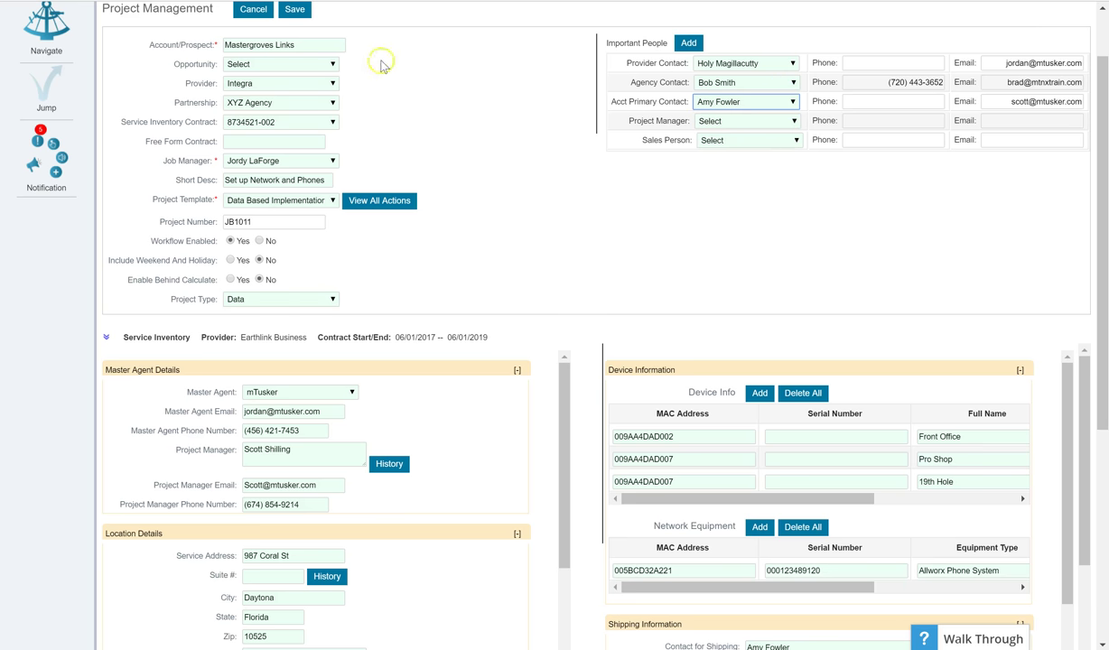
{"action": "left_click", "coordinate": [793, 122]}
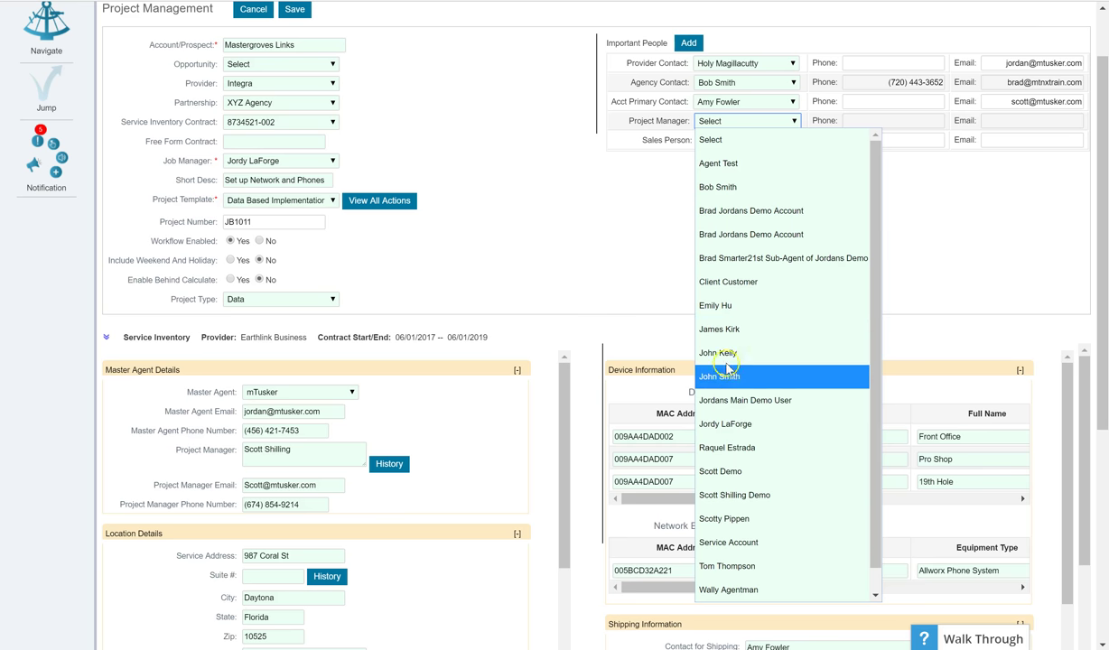
{"action": "left_click", "coordinate": [739, 424]}
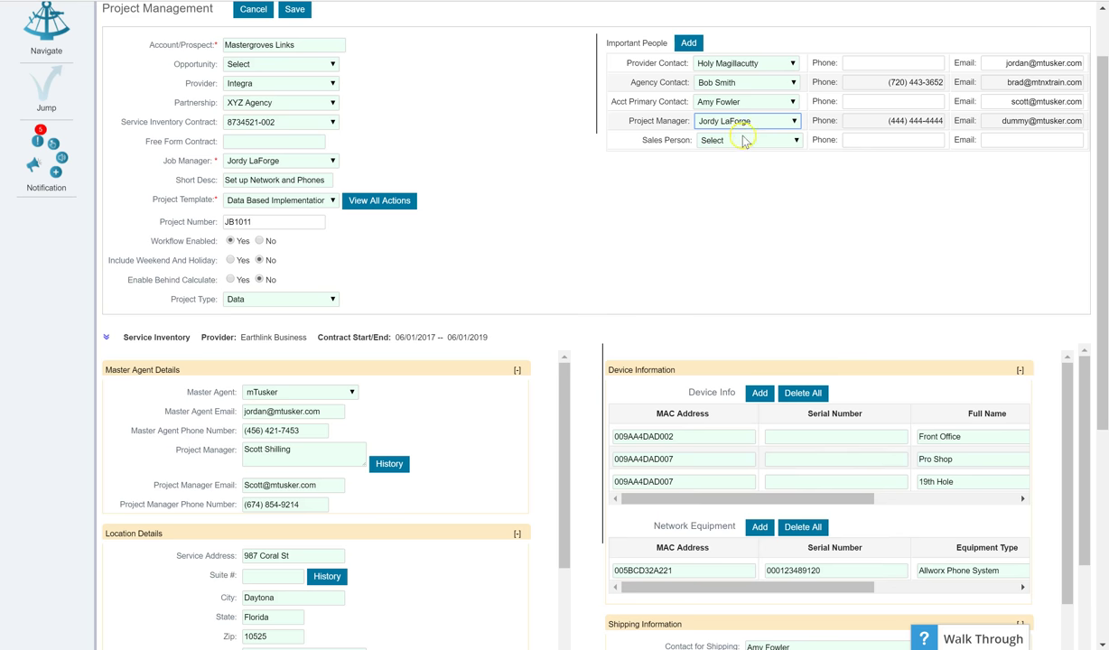
{"action": "left_click", "coordinate": [739, 140]}
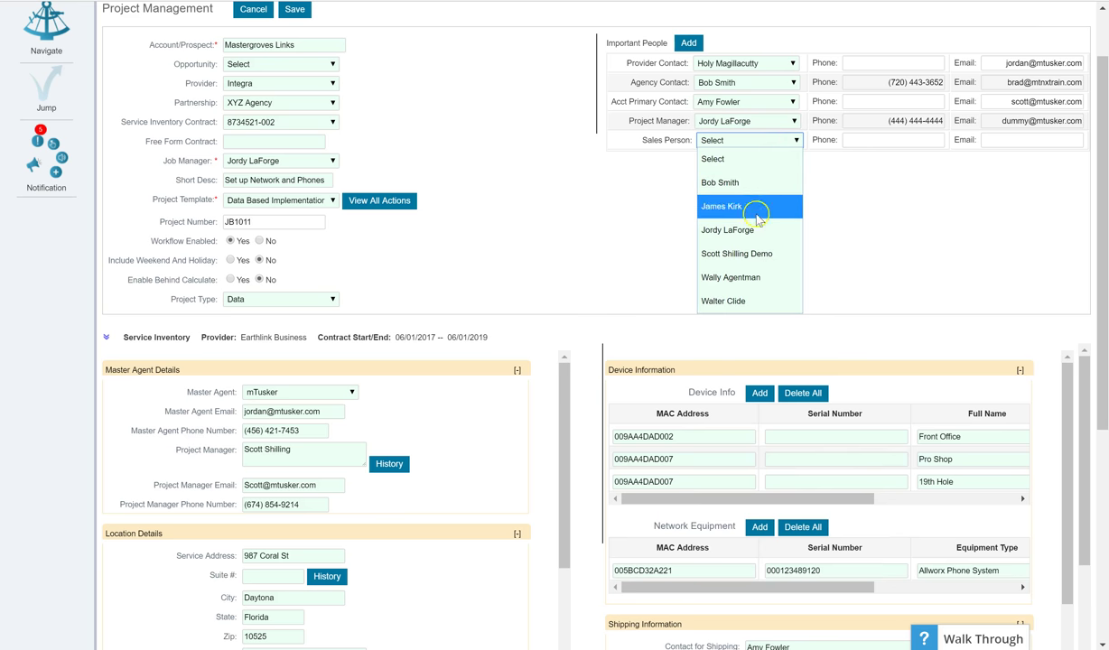
{"action": "left_click", "coordinate": [746, 254]}
{"action": "scroll", "coordinate": [636, 195], "scroll_direction": "down", "scroll_amount": 5}
{"action": "scroll", "coordinate": [639, 198], "scroll_direction": "up", "scroll_amount": 5}
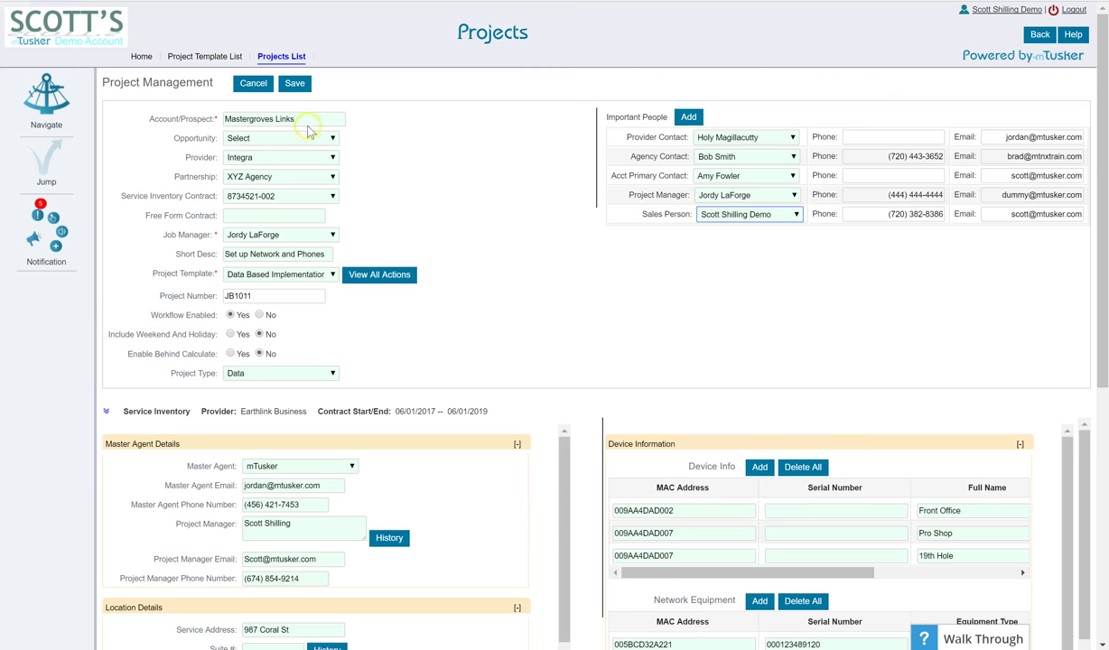
{"action": "left_click", "coordinate": [294, 84]}
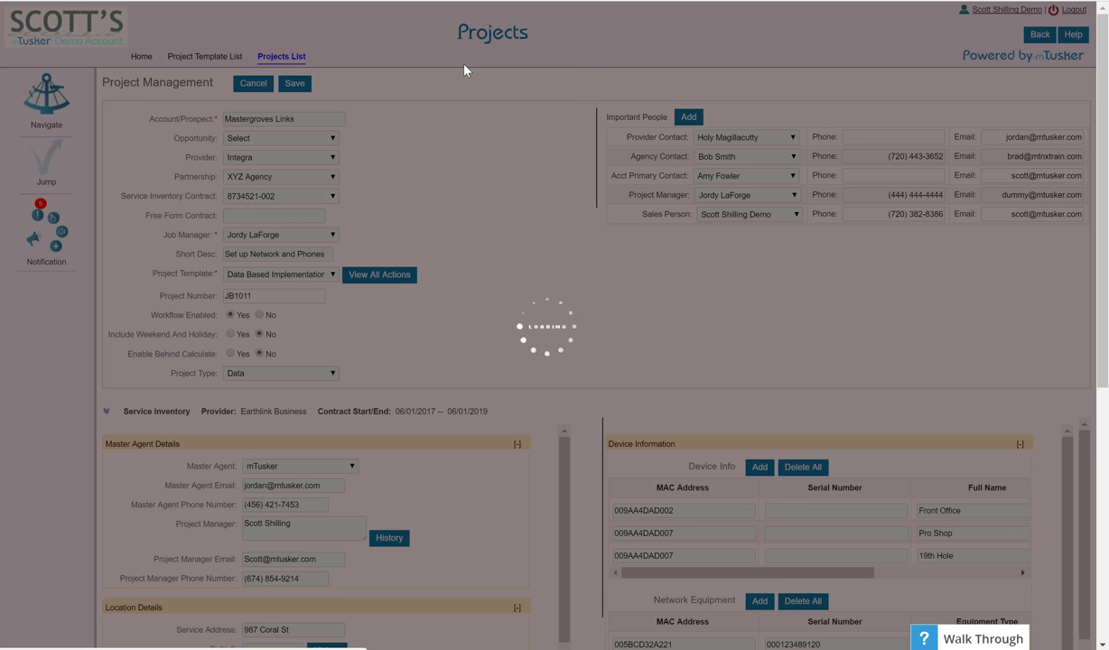
{"action": "left_click", "coordinate": [470, 74]}
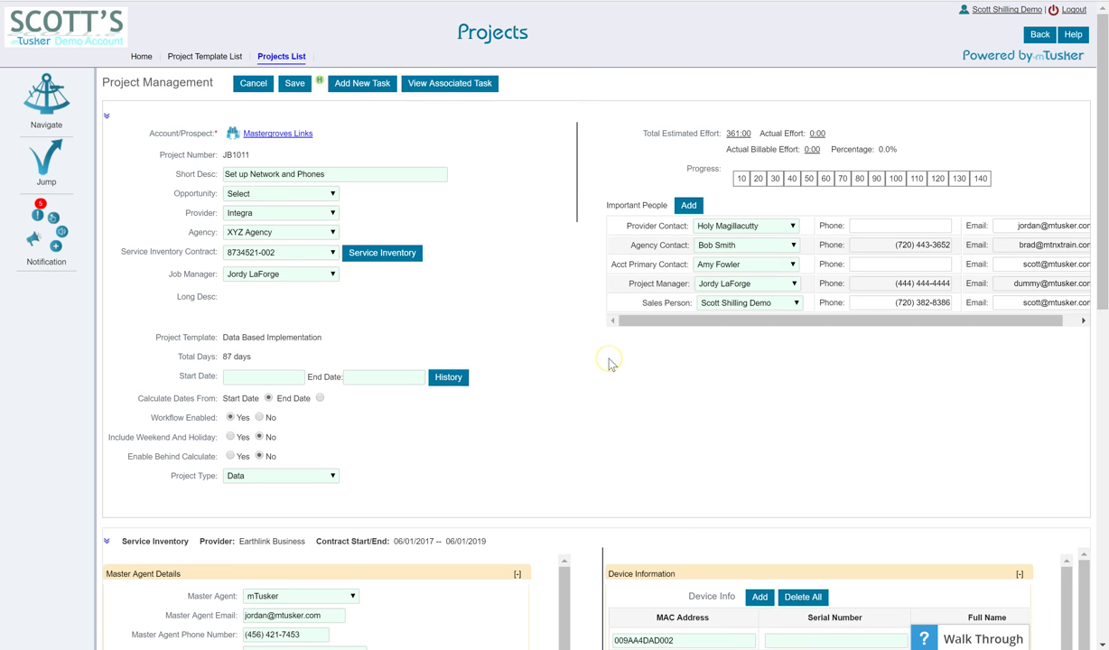
{"action": "scroll", "coordinate": [611, 364], "scroll_direction": "down", "scroll_amount": 6}
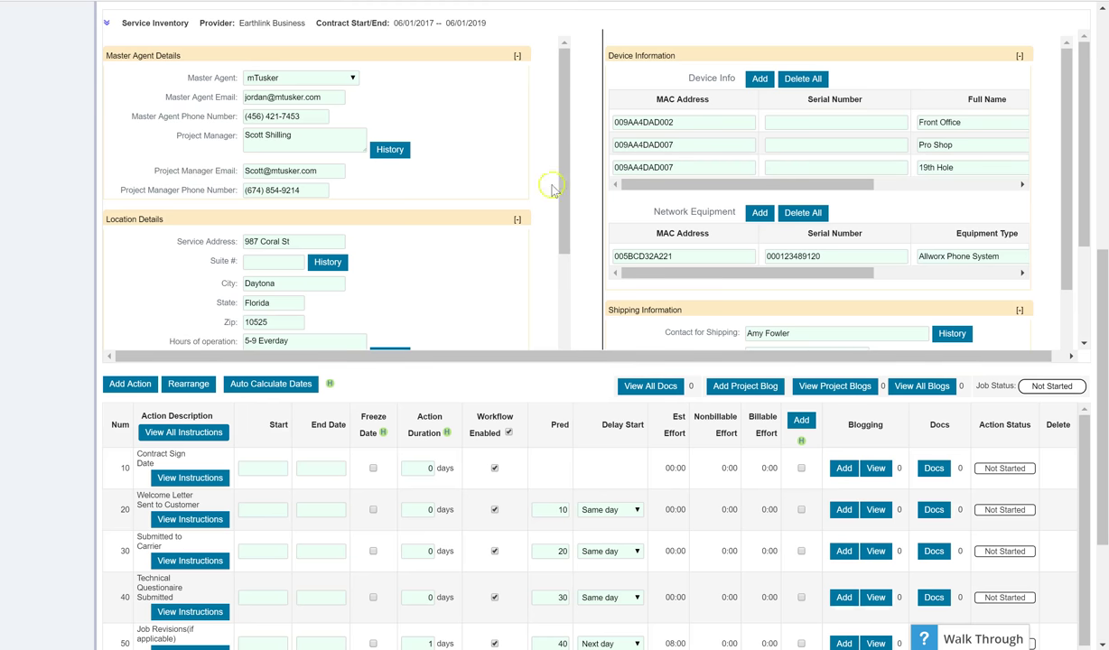
{"action": "left_click", "coordinate": [105, 24]}
{"action": "scroll", "coordinate": [364, 269], "scroll_direction": "down", "scroll_amount": 3}
{"action": "scroll", "coordinate": [371, 335], "scroll_direction": "down", "scroll_amount": 2}
{"action": "scroll", "coordinate": [373, 396], "scroll_direction": "up", "scroll_amount": 5}
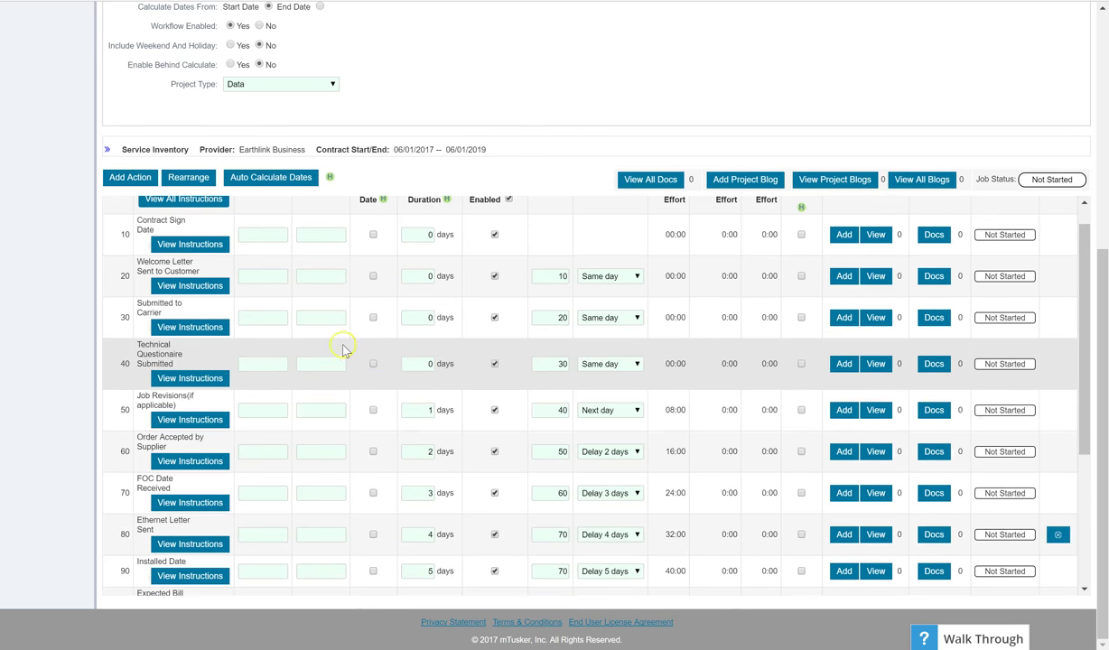
{"action": "scroll", "coordinate": [343, 343], "scroll_direction": "up", "scroll_amount": 2}
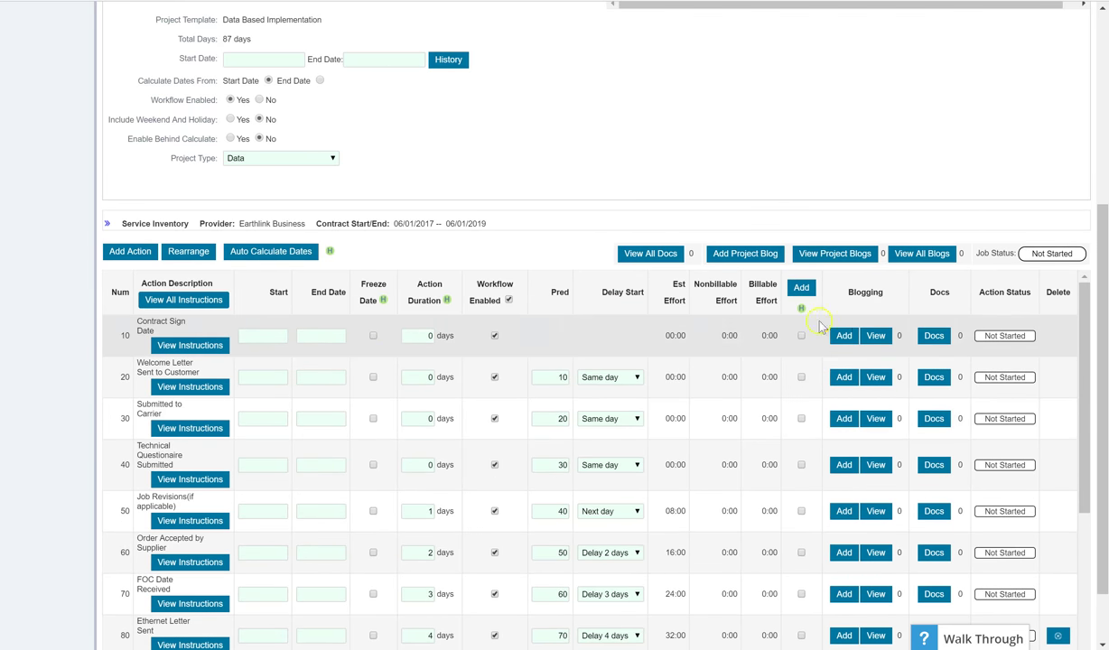
{"action": "scroll", "coordinate": [643, 367], "scroll_direction": "down", "scroll_amount": 1}
{"action": "scroll", "coordinate": [646, 370], "scroll_direction": "down", "scroll_amount": 4}
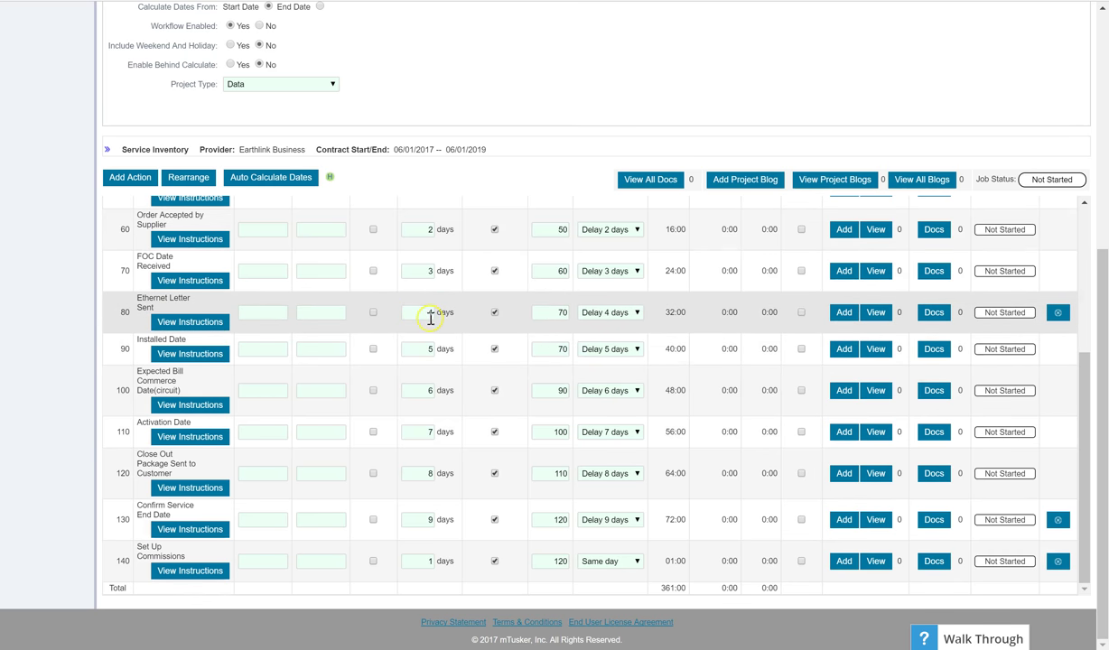
{"action": "scroll", "coordinate": [429, 316], "scroll_direction": "up", "scroll_amount": 3}
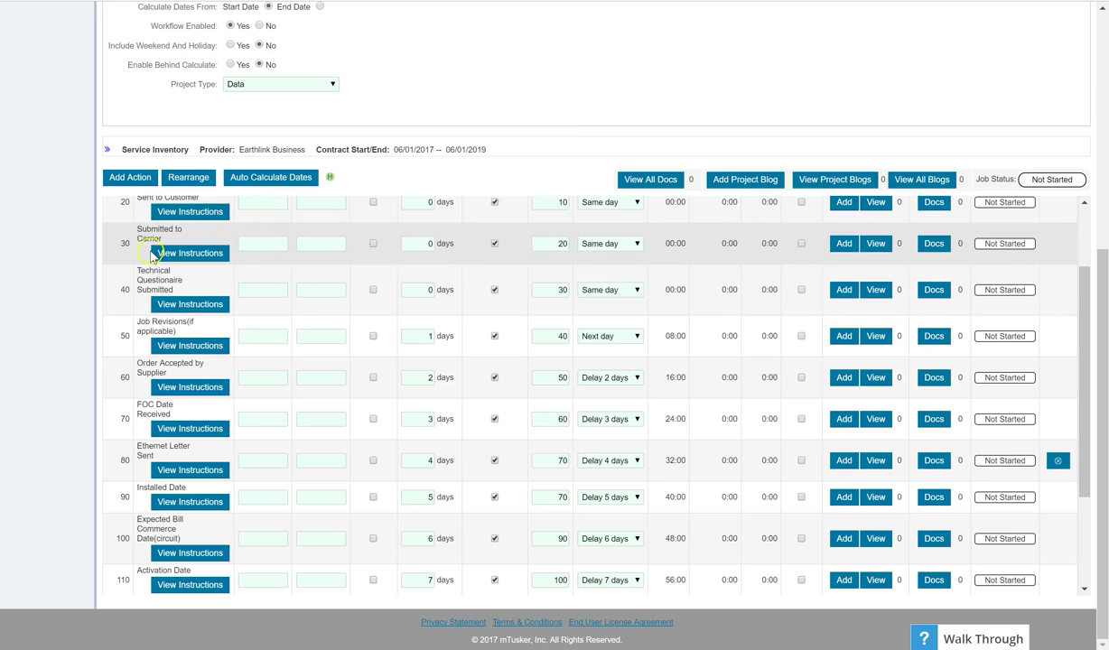
{"action": "scroll", "coordinate": [155, 256], "scroll_direction": "up", "scroll_amount": 2}
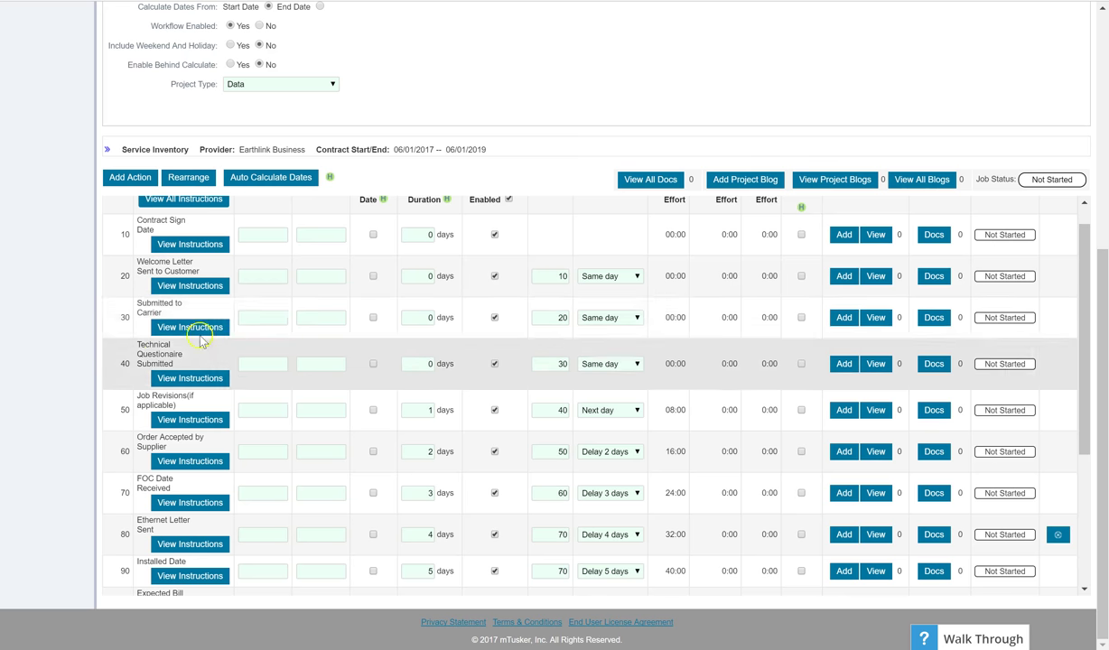
{"action": "scroll", "coordinate": [413, 280], "scroll_direction": "up", "scroll_amount": 1}
{"action": "scroll", "coordinate": [423, 226], "scroll_direction": "up", "scroll_amount": 1}
{"action": "scroll", "coordinate": [407, 145], "scroll_direction": "up", "scroll_amount": 3}
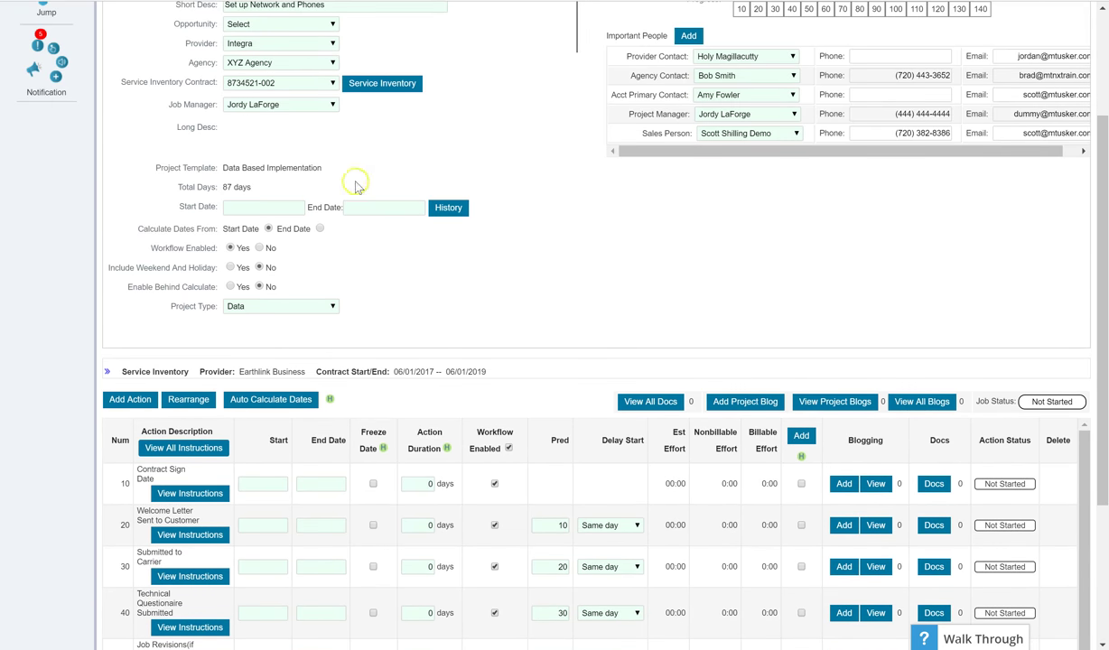
Step: Set the project start date to 09/11/2017
{"action": "left_click", "coordinate": [274, 210]}
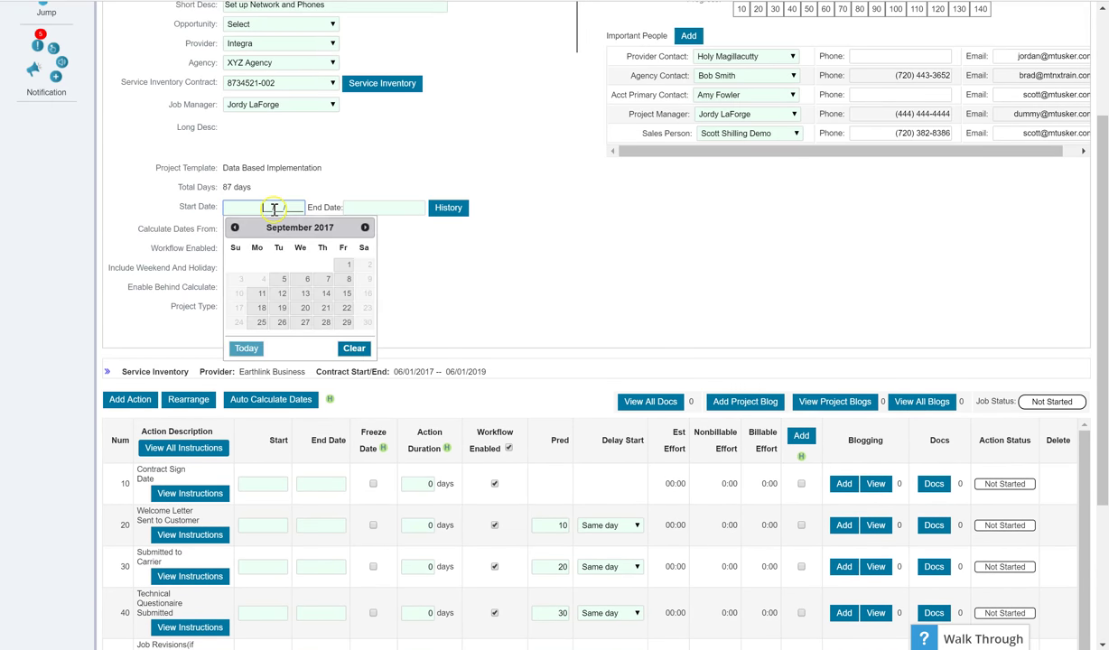
{"action": "left_click", "coordinate": [261, 296]}
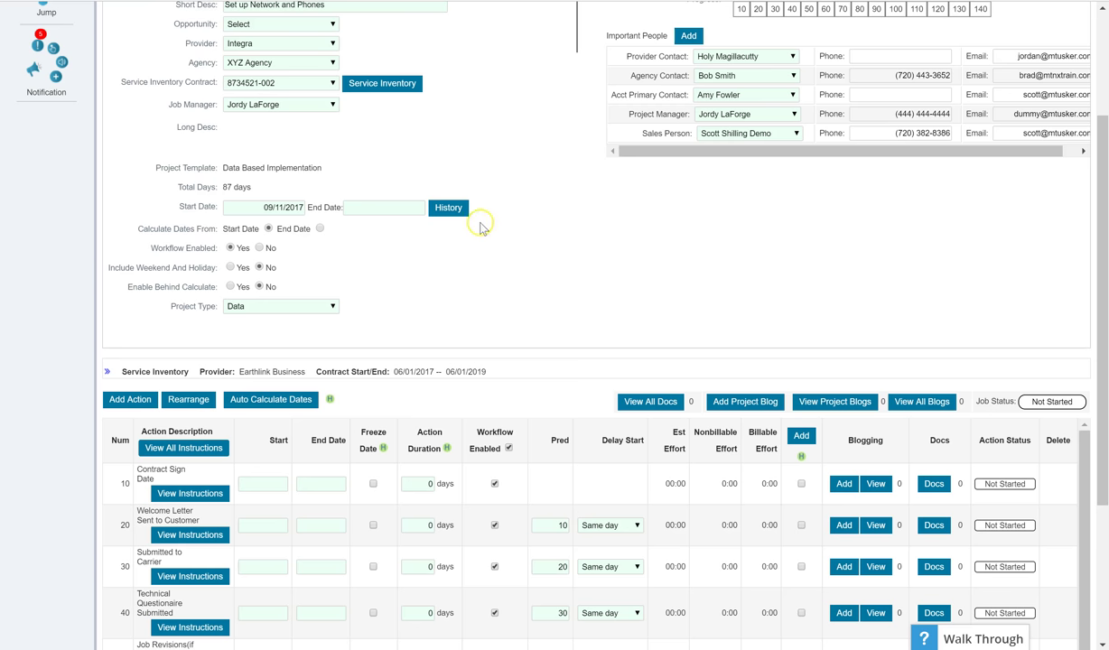
{"action": "scroll", "coordinate": [271, 249], "scroll_direction": "down", "scroll_amount": 1}
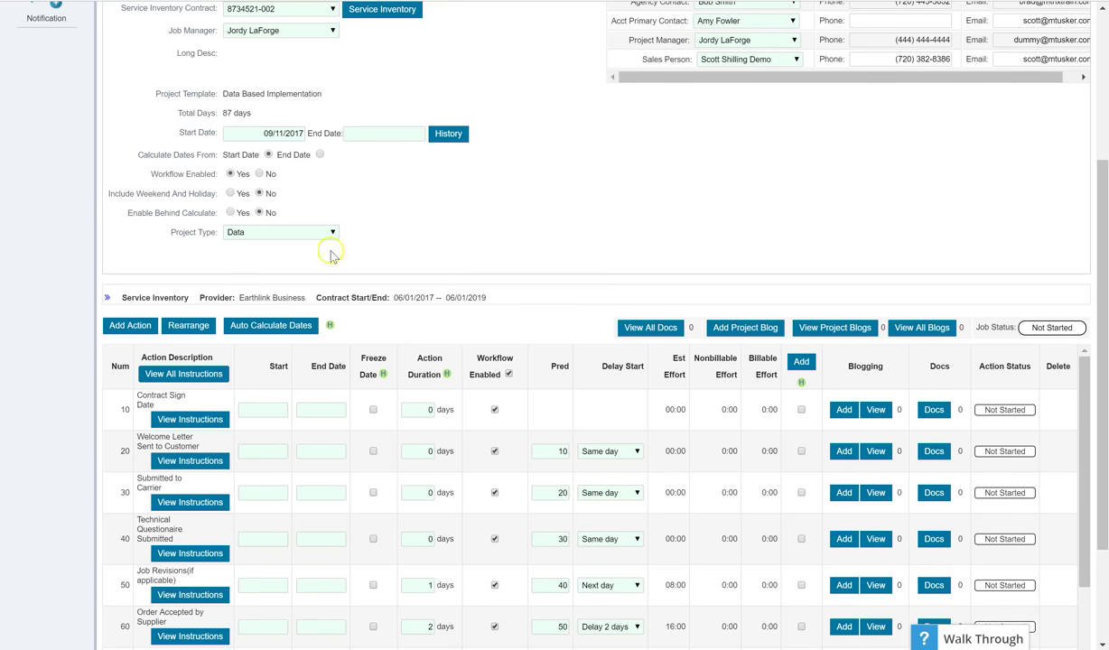
Step: Auto-calculate all action dates, giving an end date of 11/30/2017 and 81 total days
{"action": "left_click", "coordinate": [271, 327]}
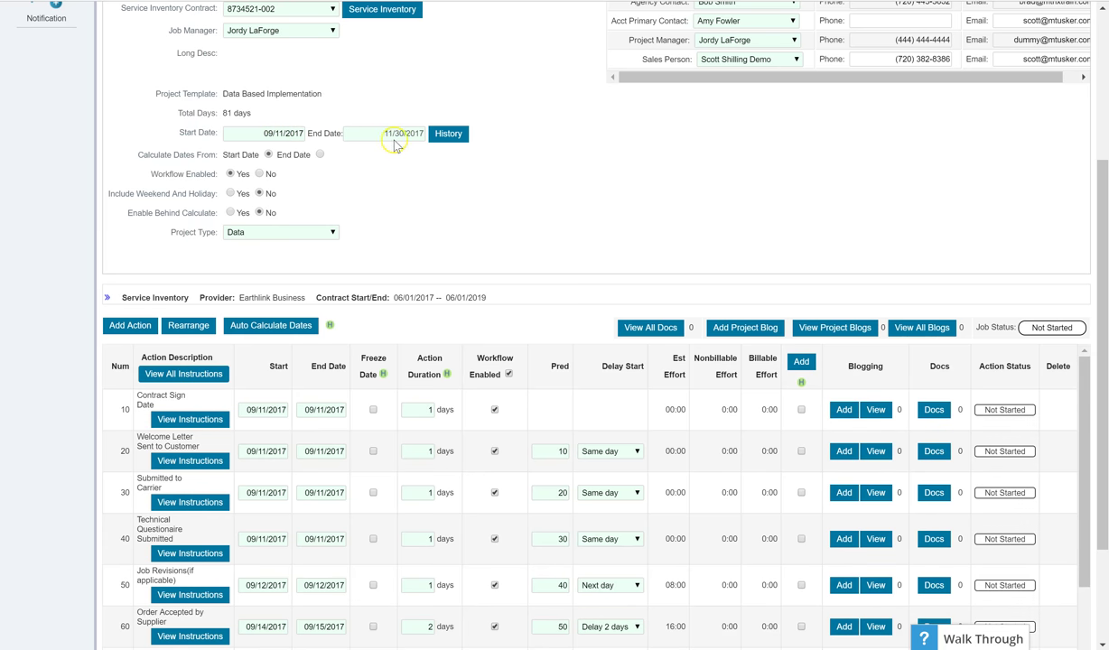
{"action": "scroll", "coordinate": [404, 151], "scroll_direction": "down", "scroll_amount": 1}
{"action": "scroll", "coordinate": [416, 154], "scroll_direction": "down", "scroll_amount": 1}
{"action": "scroll", "coordinate": [373, 350], "scroll_direction": "down", "scroll_amount": 3}
{"action": "scroll", "coordinate": [373, 351], "scroll_direction": "down", "scroll_amount": 2}
{"action": "scroll", "coordinate": [371, 351], "scroll_direction": "up", "scroll_amount": 6}
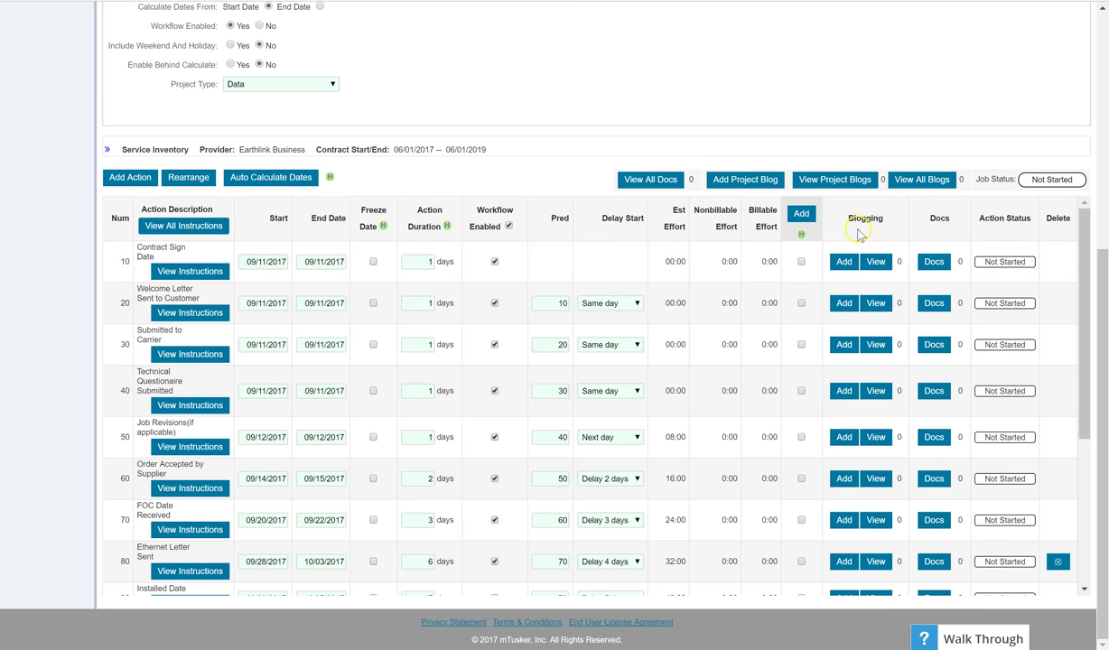
Step: Start a Contract Sign Date blog with short description 'Completed this task'
{"action": "left_click", "coordinate": [845, 262]}
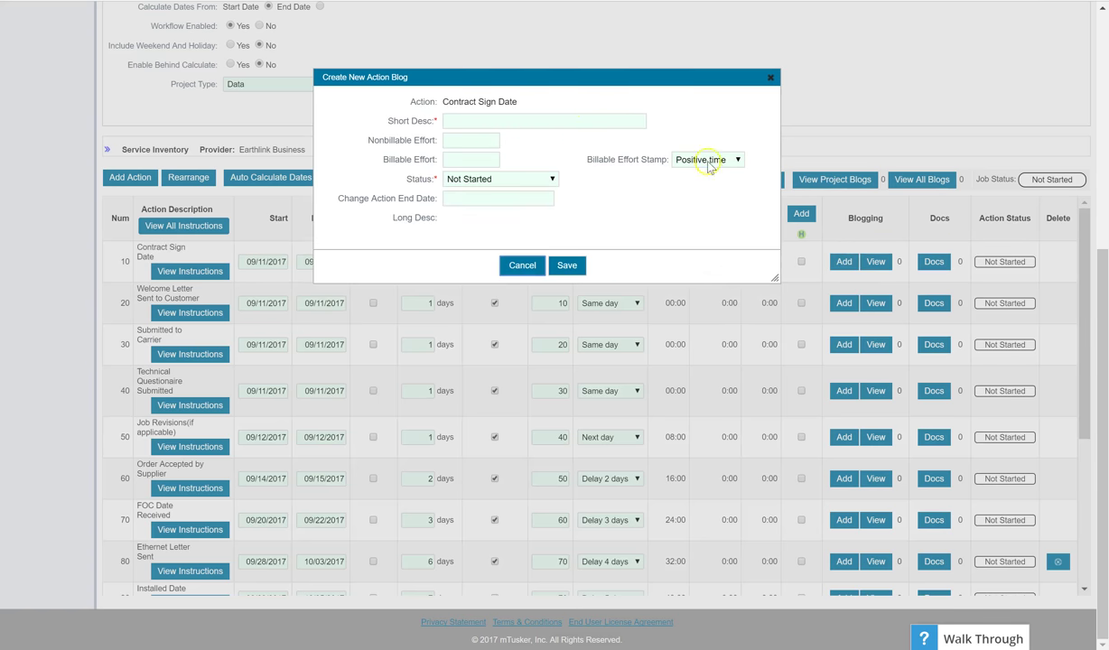
{"action": "left_click", "coordinate": [504, 122]}
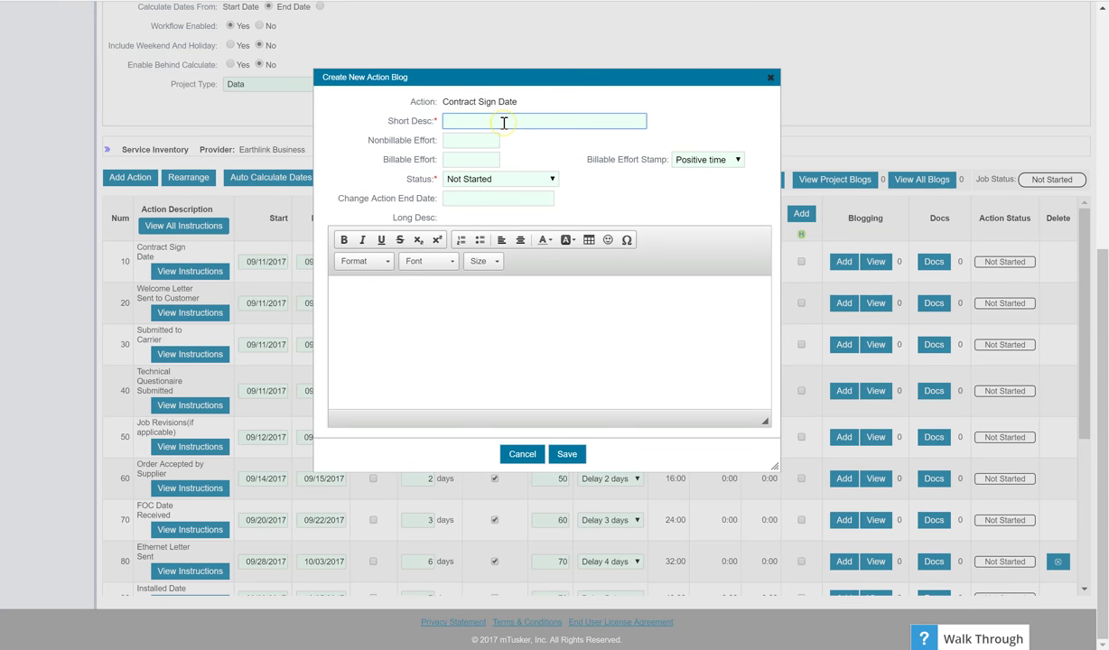
{"action": "type", "text": "Completed this task"}
{"action": "left_click", "coordinate": [477, 141]}
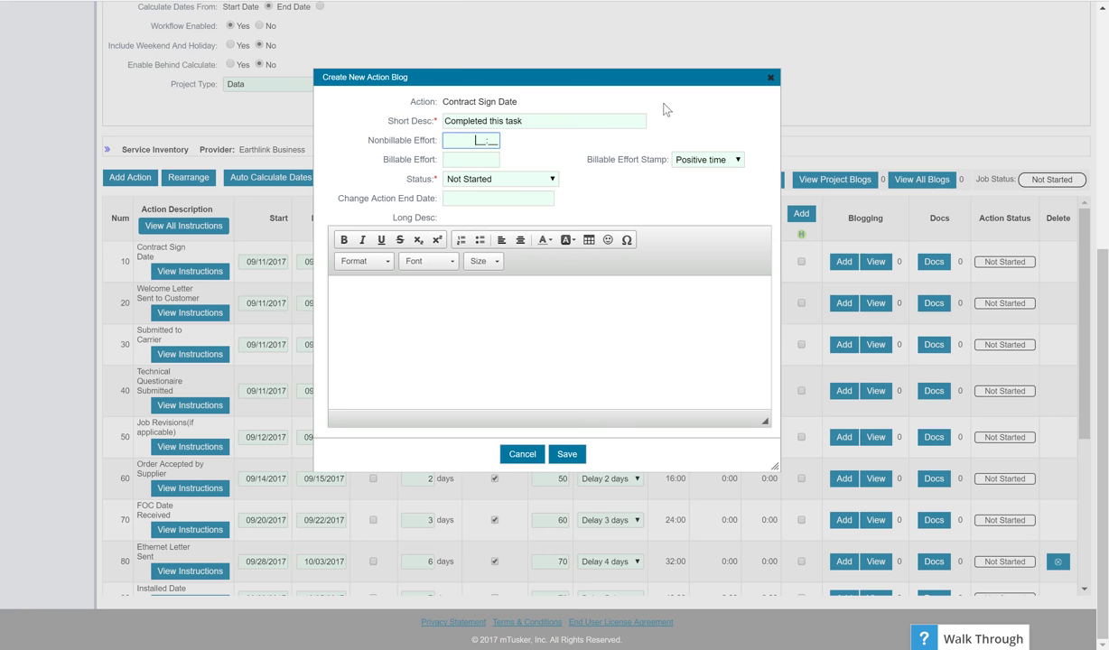
Step: Log 00:10 nonbillable effort, set status In Progress, add long description 'Completed', and save
{"action": "left_click_drag", "start_coordinate": [585, 77], "coordinate": [557, 68]}
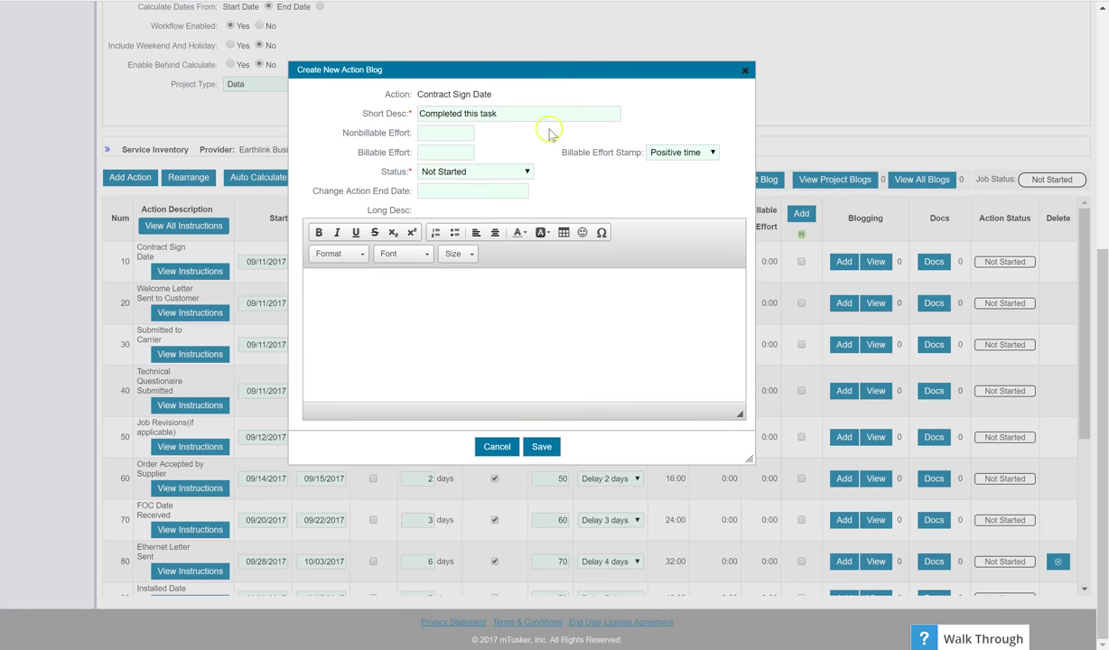
{"action": "left_click", "coordinate": [455, 130]}
{"action": "type", "text": "0010"}
{"action": "left_click", "coordinate": [441, 150]}
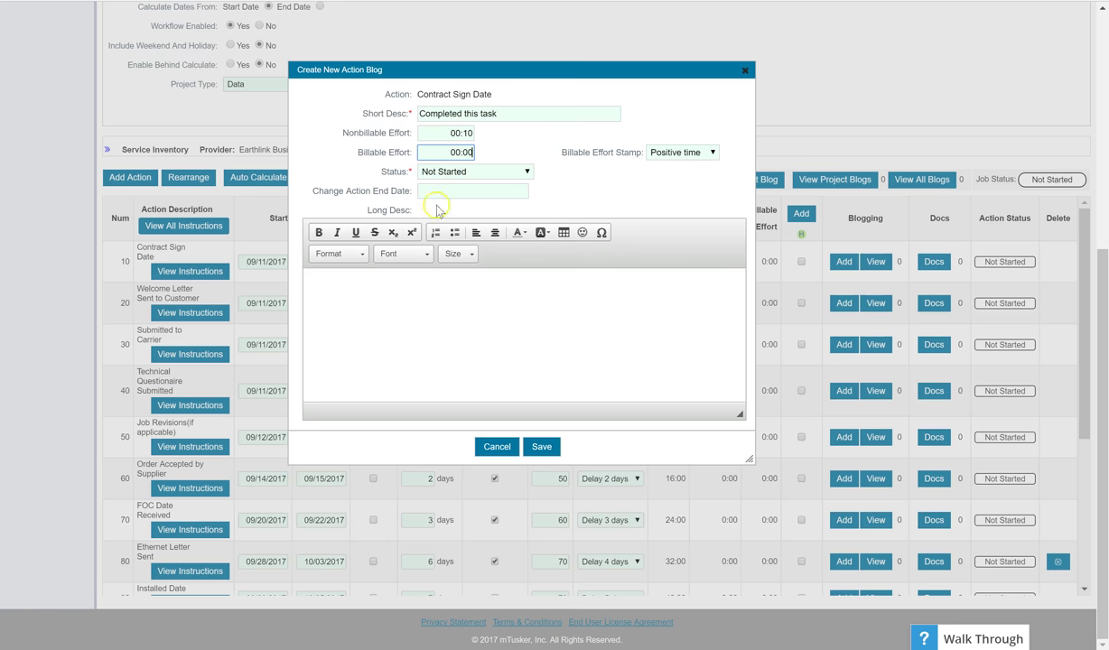
{"action": "left_click", "coordinate": [526, 171]}
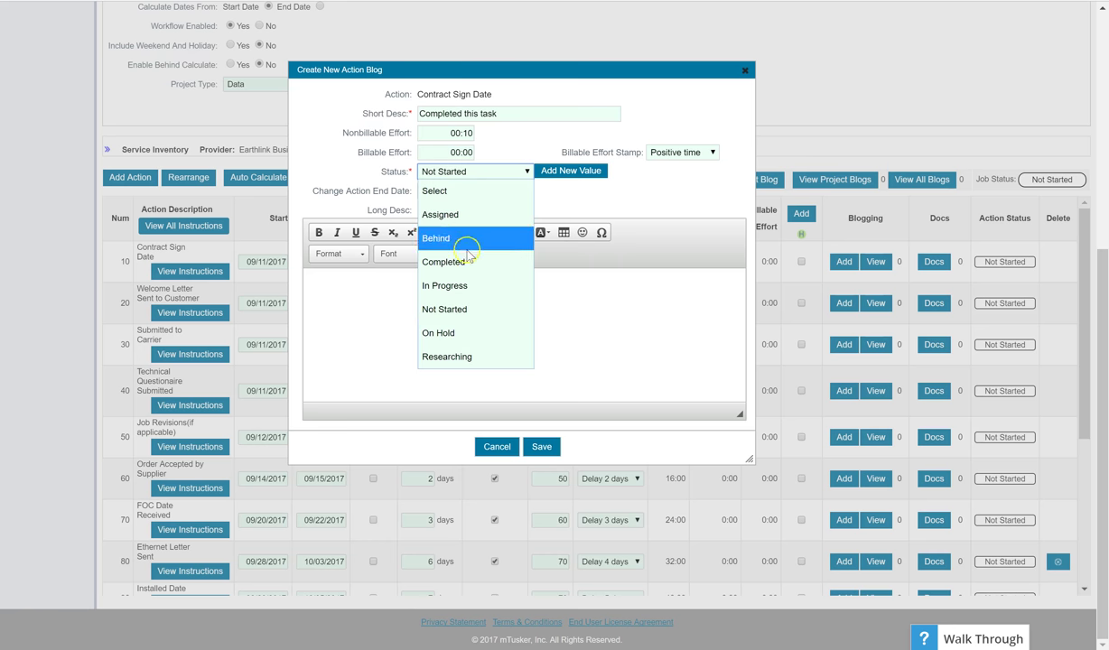
{"action": "left_click", "coordinate": [457, 285]}
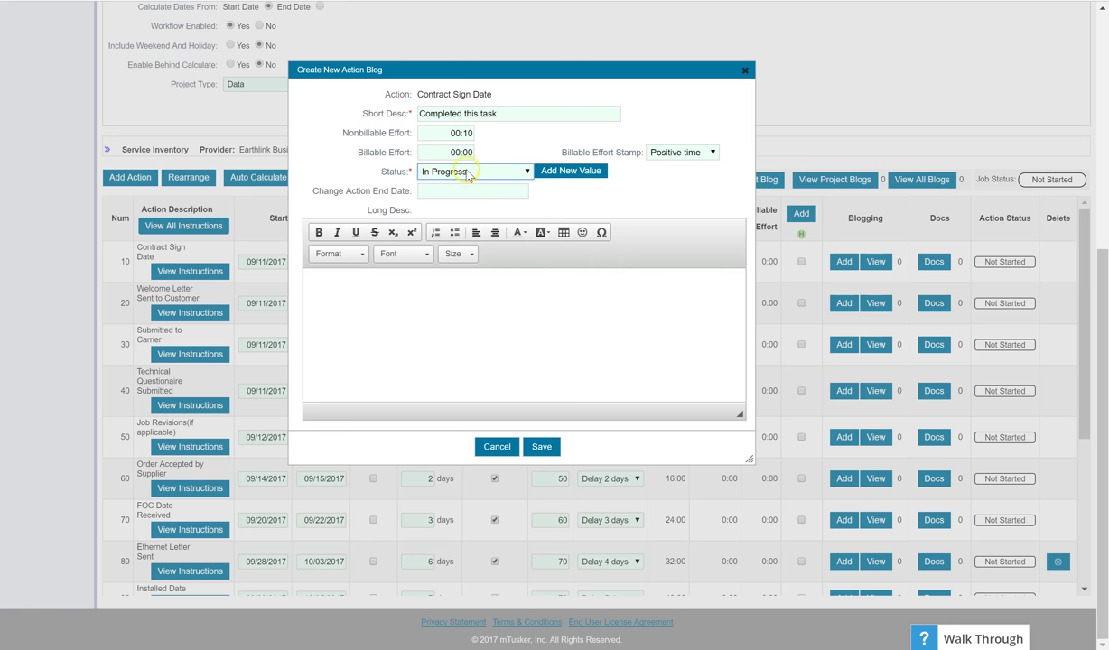
{"action": "left_click", "coordinate": [452, 297]}
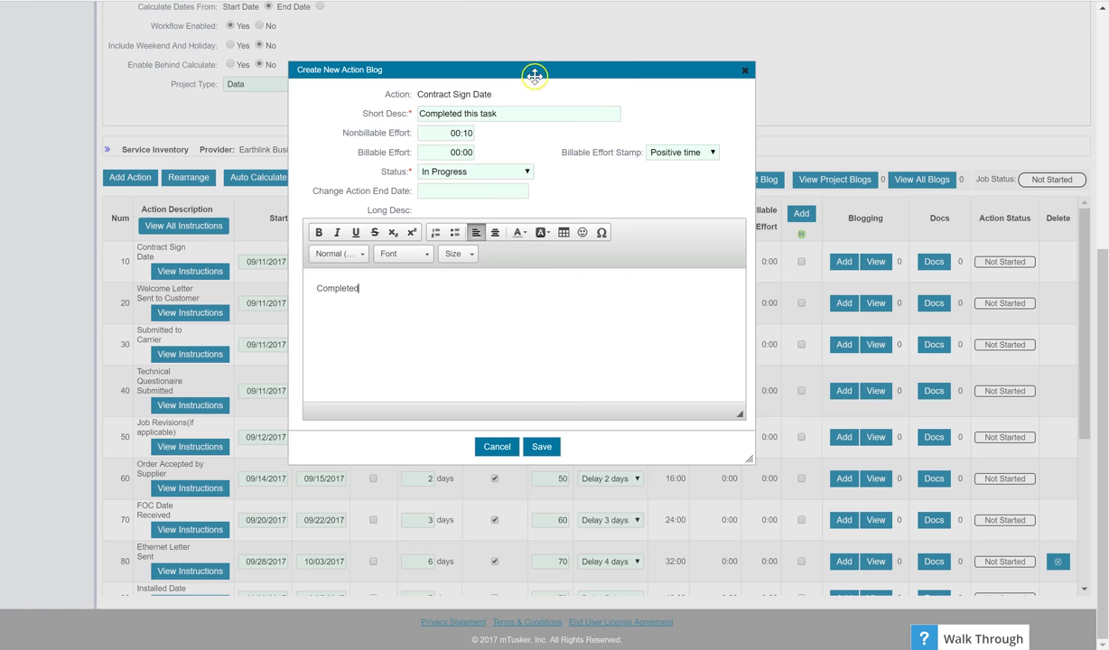
{"action": "left_click_drag", "start_coordinate": [527, 67], "coordinate": [755, 48]}
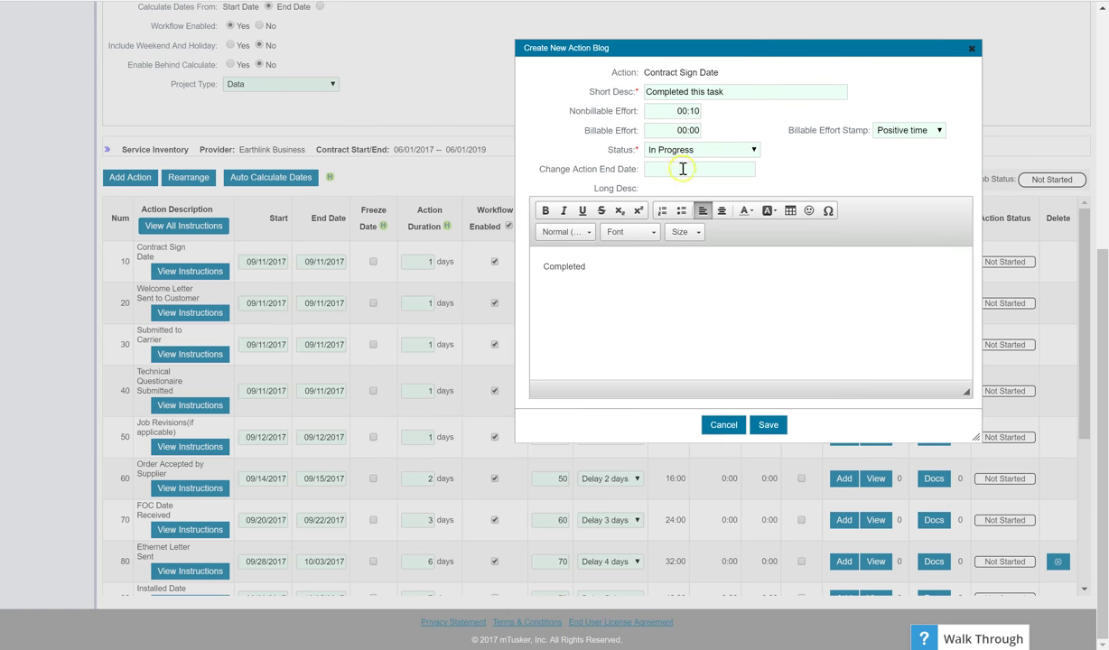
{"action": "left_click", "coordinate": [770, 427]}
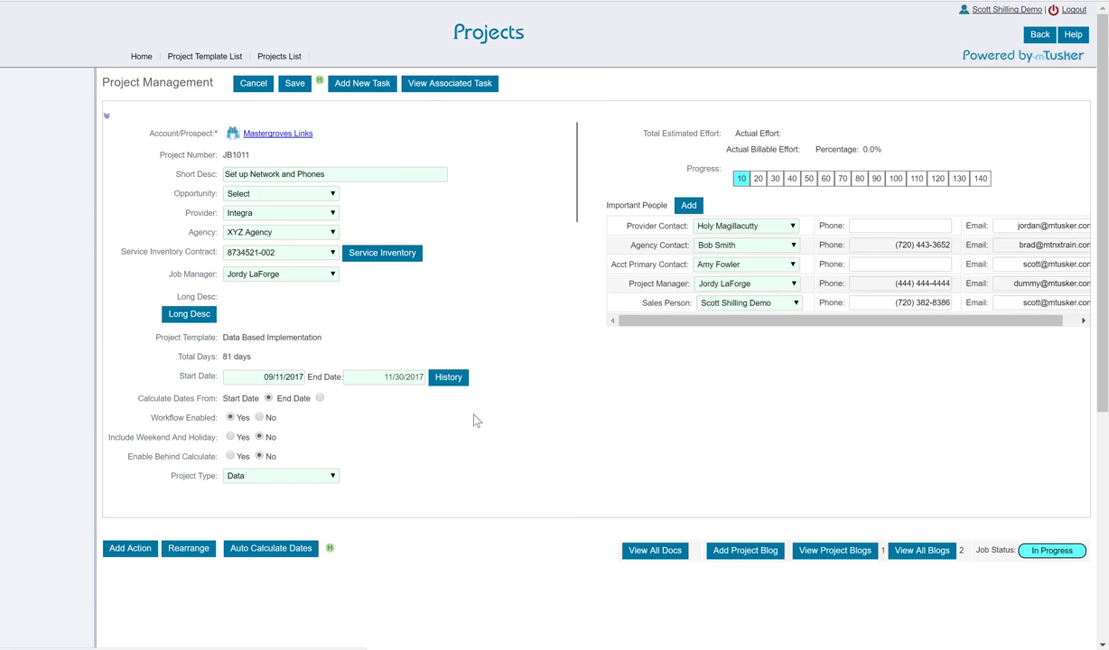
Step: Save the In Progress blog and scroll down to the Contract Sign Date row in the action table
{"action": "scroll", "coordinate": [766, 384], "scroll_direction": "down", "scroll_amount": 3}
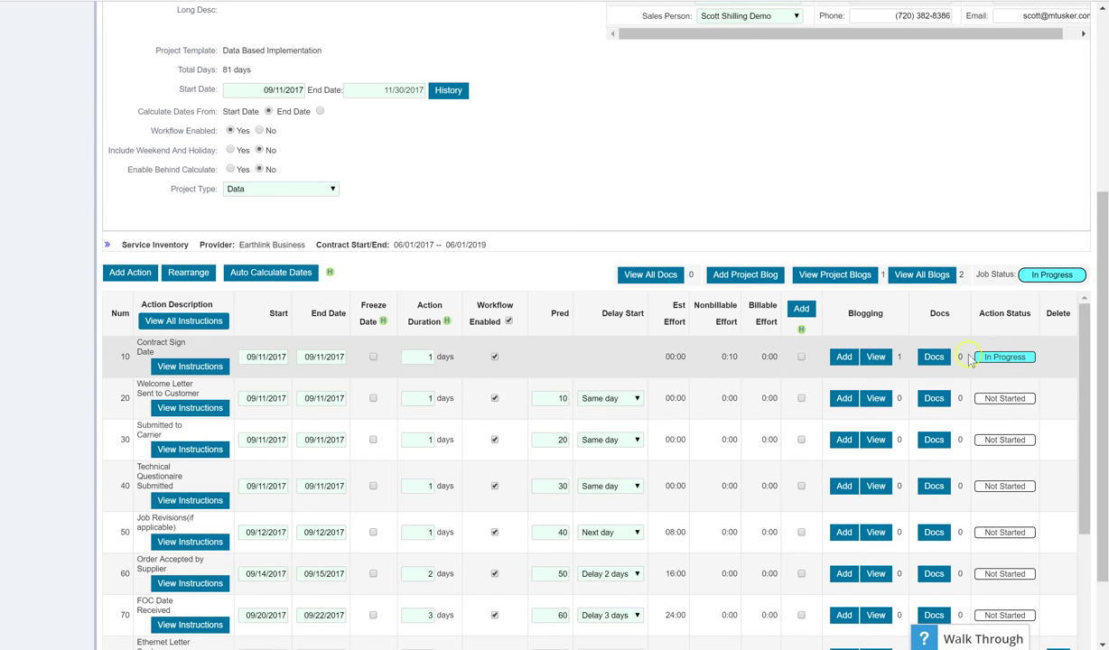
{"action": "left_click", "coordinate": [1028, 361]}
Step: Add and save a second Contract Sign Date blog with descriptions and status Completed
{"action": "left_click", "coordinate": [843, 357]}
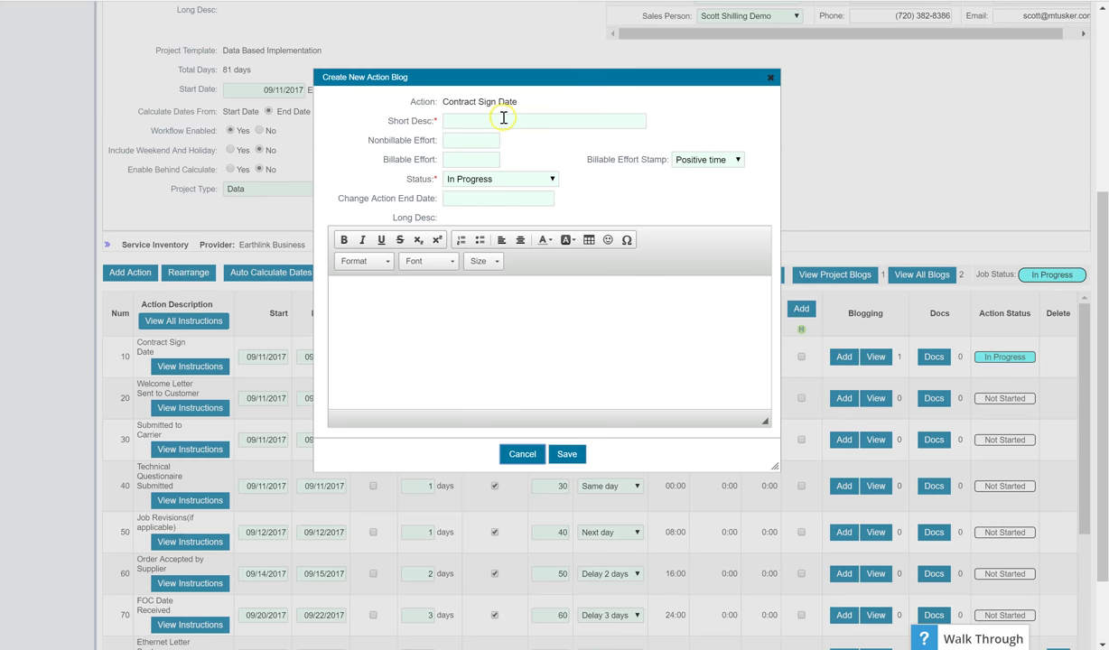
{"action": "left_click", "coordinate": [503, 118]}
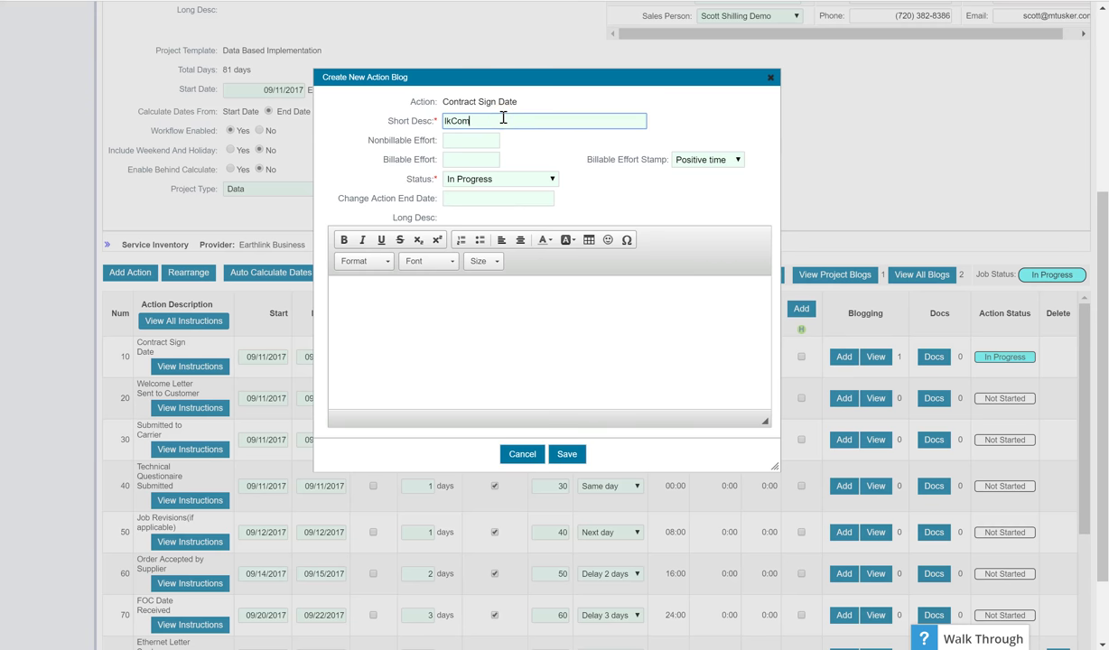
{"action": "type", "text": "Compole"}
{"action": "key", "text": "BackSpace"}
{"action": "key", "text": "BackSpace"}
{"action": "key", "text": "BackSpace"}
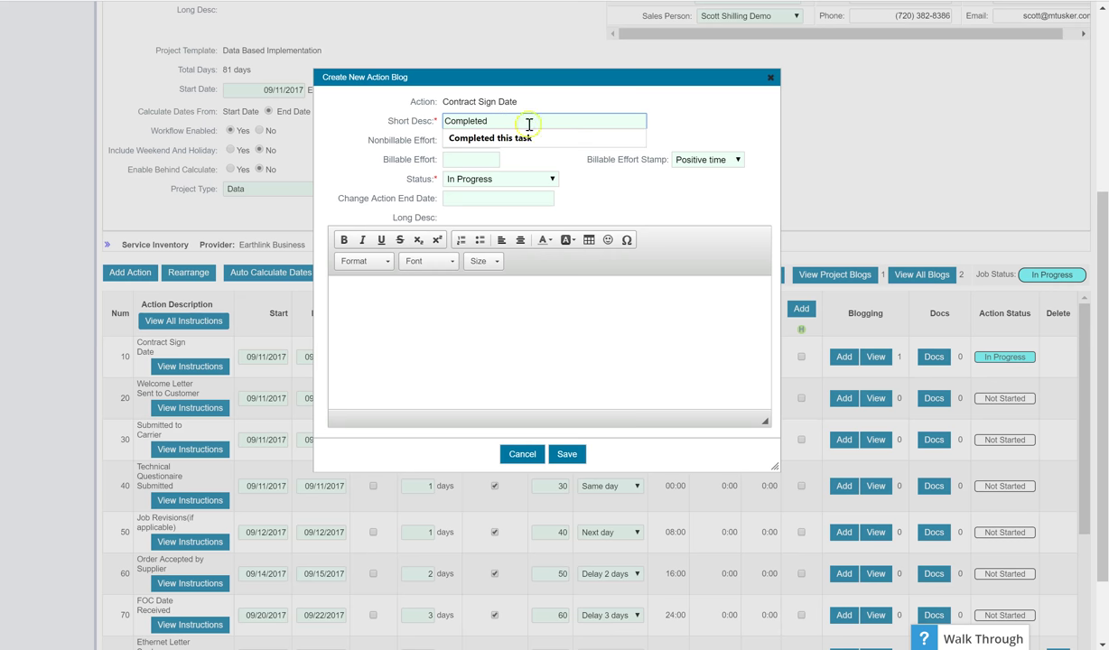
{"action": "left_click", "coordinate": [535, 302]}
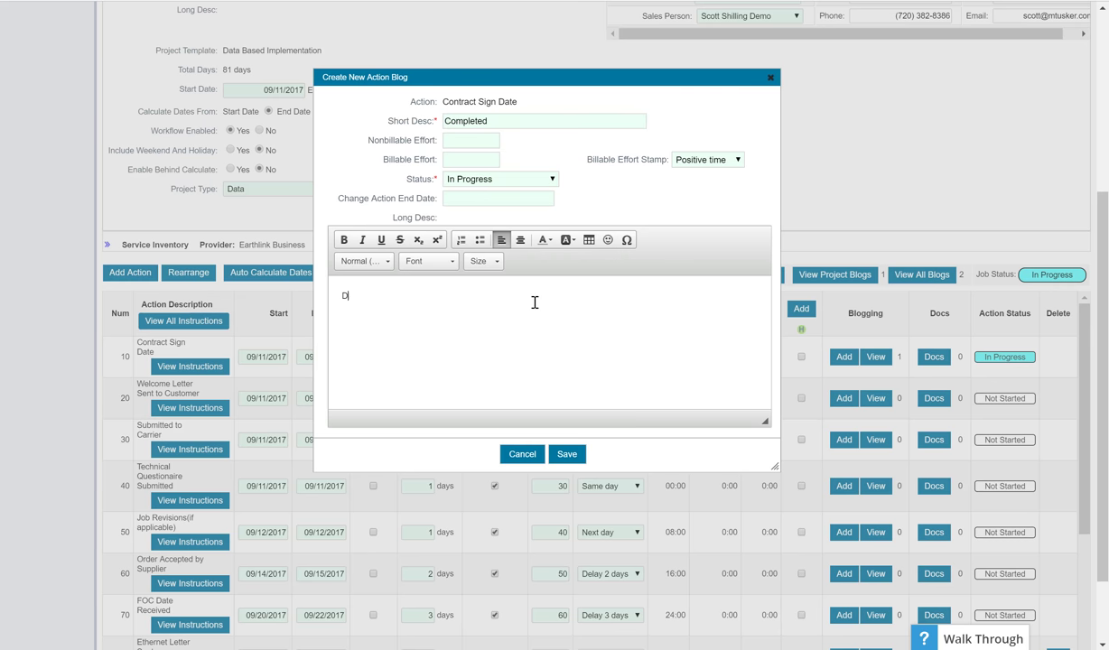
{"action": "left_click", "coordinate": [548, 179]}
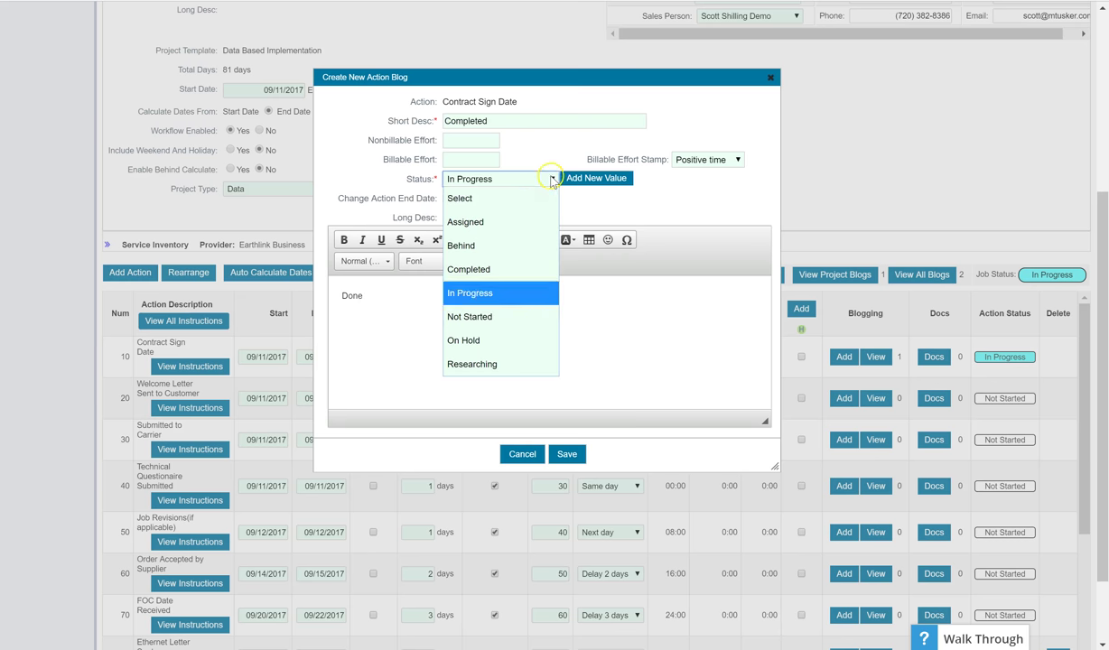
{"action": "left_click", "coordinate": [504, 279]}
{"action": "left_click", "coordinate": [567, 454]}
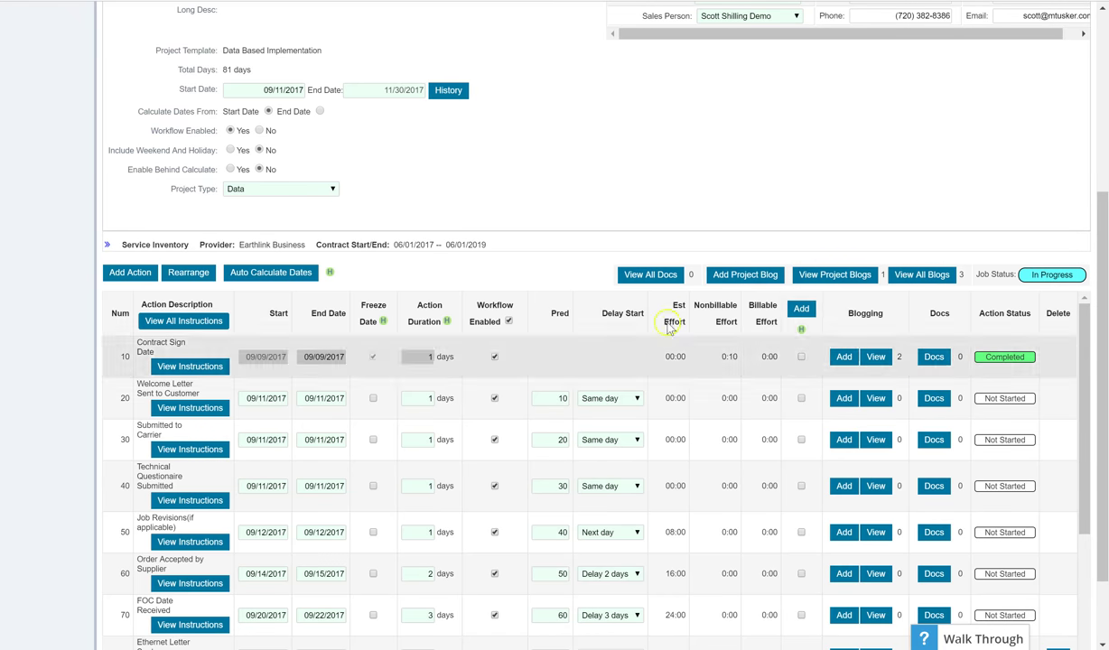
Step: Open the Projects List and confirm JB1011 shows In Progress with 1 action complete
{"action": "scroll", "coordinate": [633, 255], "scroll_direction": "up", "scroll_amount": 3}
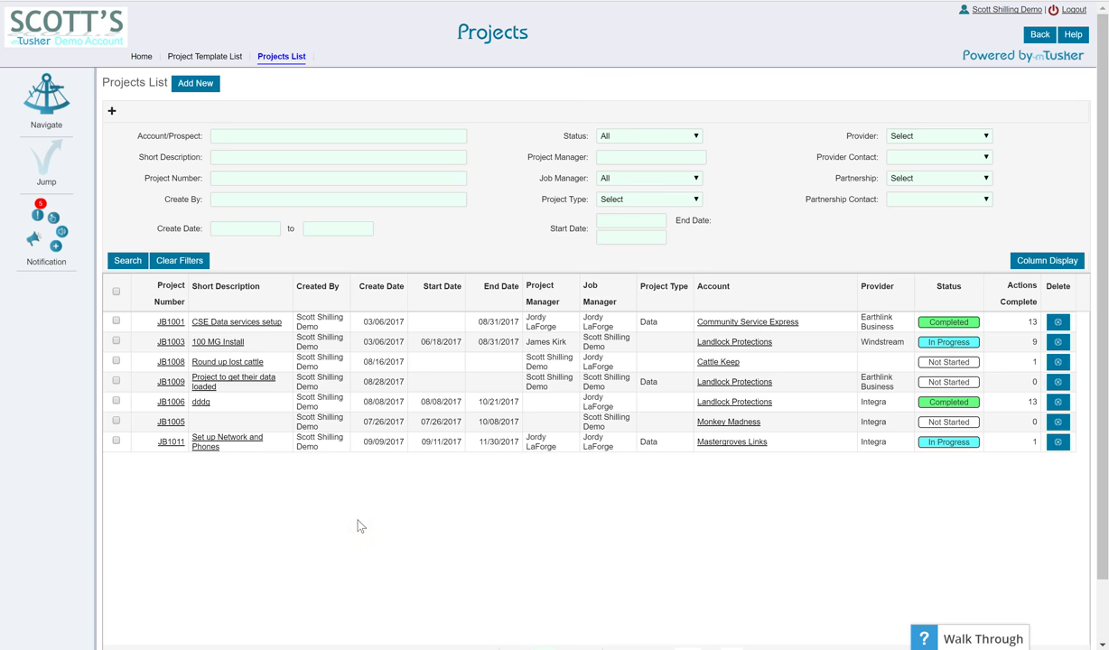
{"action": "left_click", "coordinate": [402, 532]}
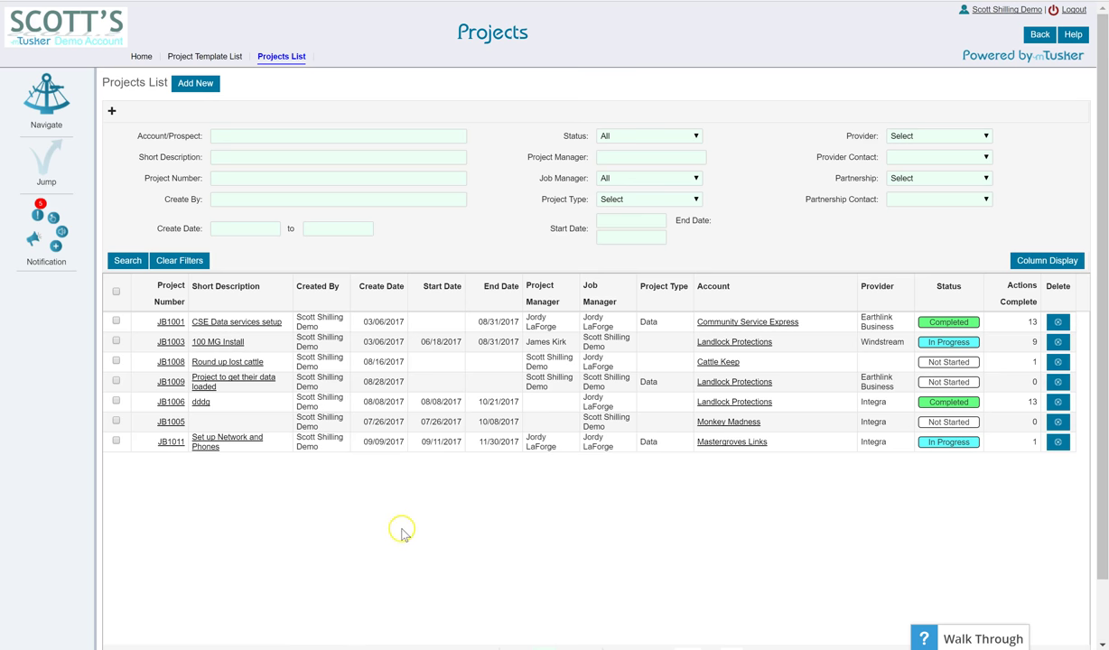